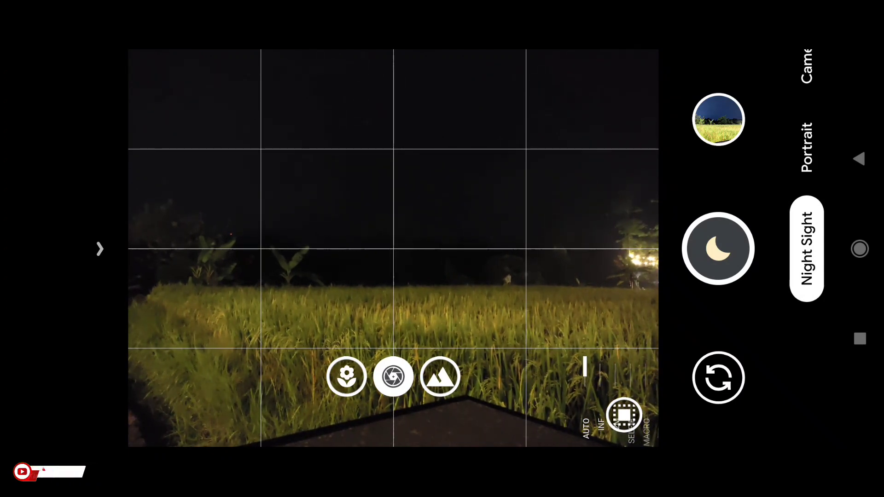
Step: Capture a focused Night Sight photo of the rice field, then exit the camera to the home screen
left_click(443, 304)
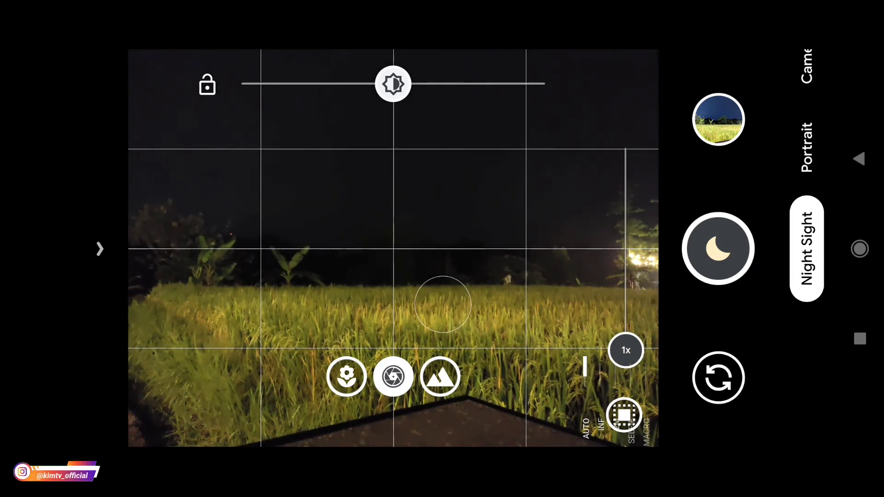
left_click(807, 67)
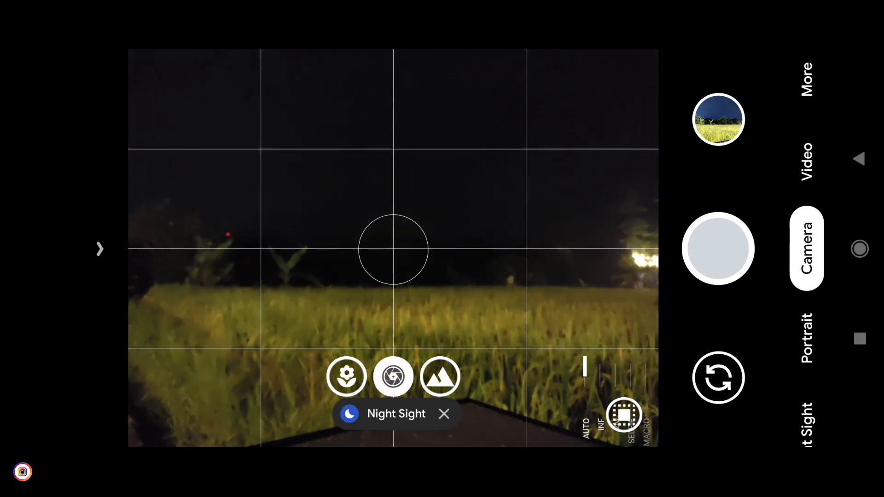
left_click(395, 414)
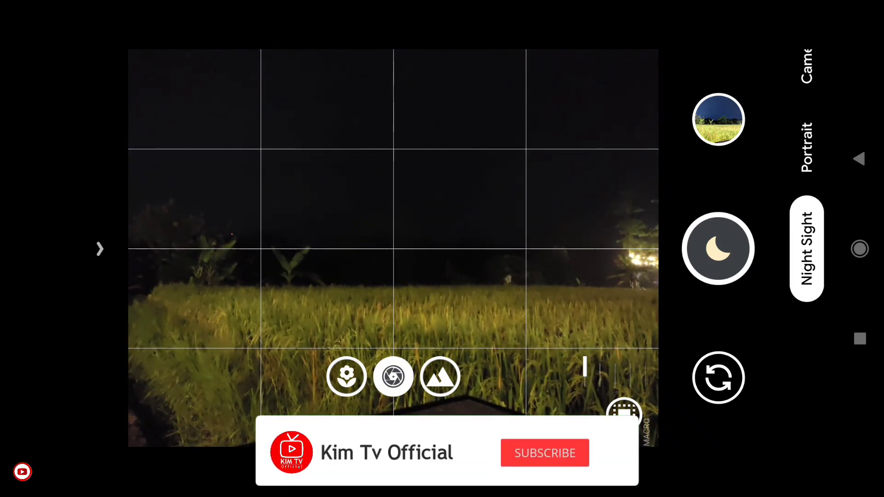
left_click(395, 286)
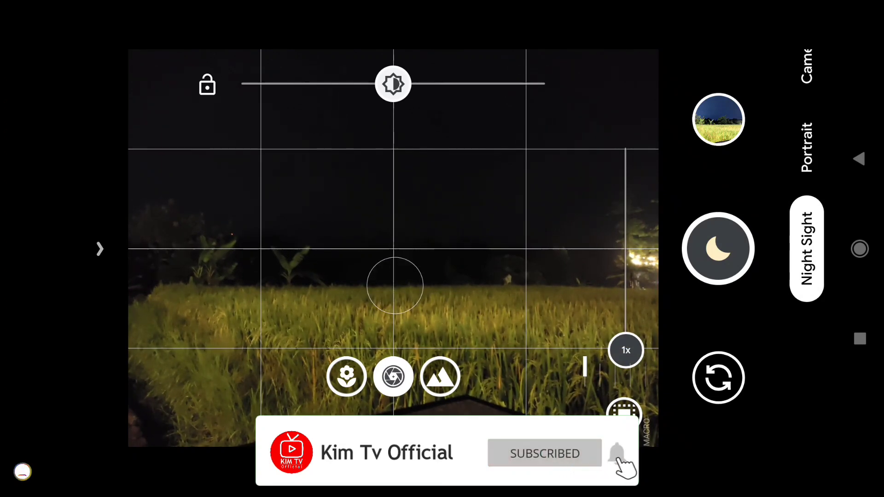
left_click(710, 261)
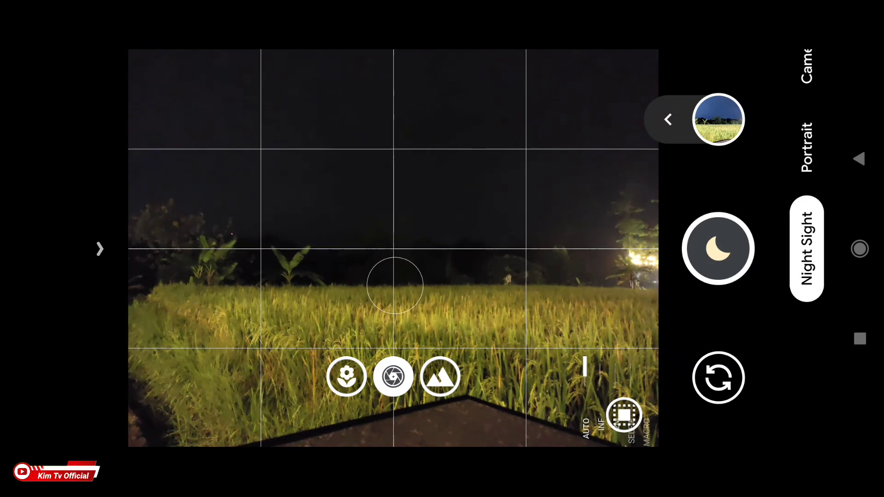
left_click(860, 249)
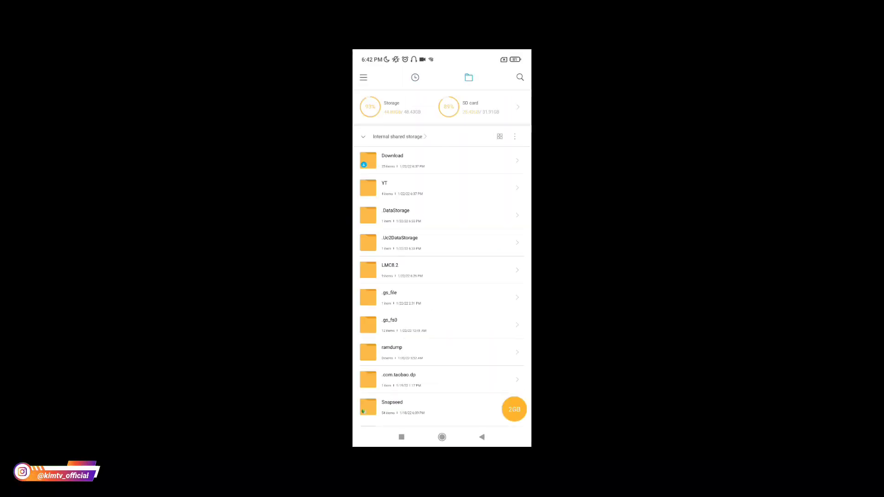
Step: Select the Iphone14 XML config in the YT folder and start moving it
left_click(415, 188)
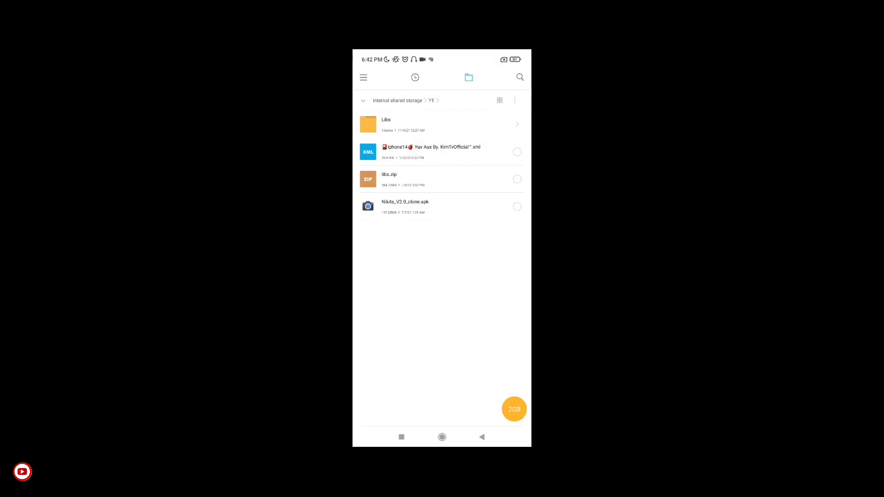
left_click(517, 152)
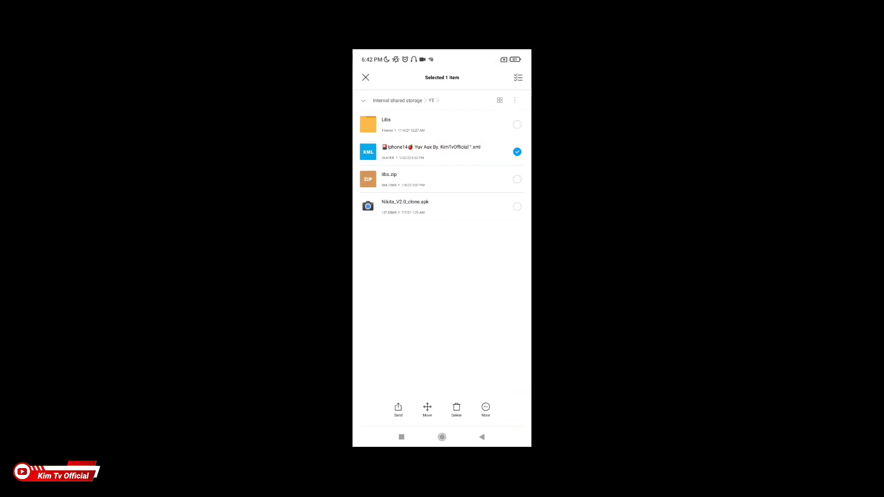
left_click(427, 410)
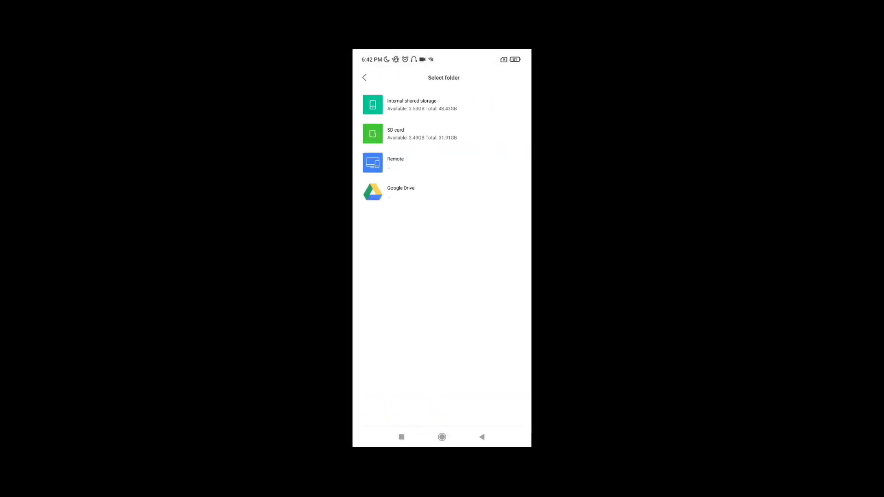
Step: Paste the Iphone14 config into Internal shared storage's Gcam/Configs7 folder, then return home
left_click(393, 111)
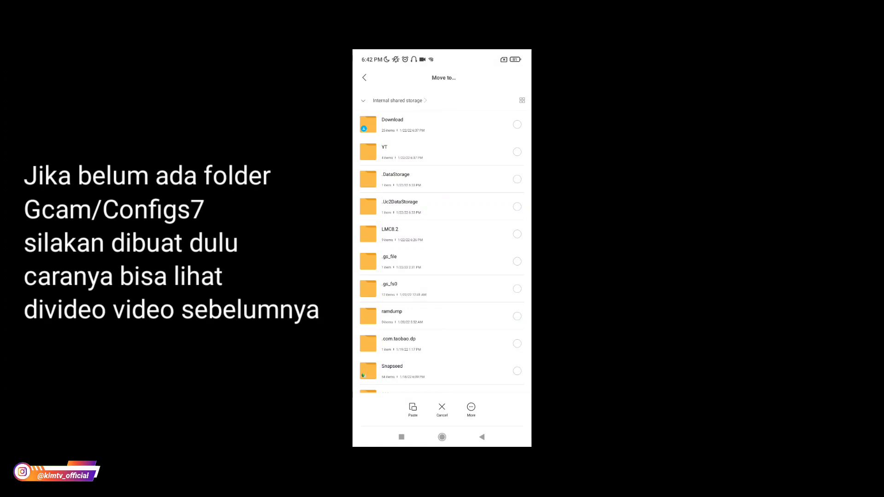
scroll(390, 246, "down", 5)
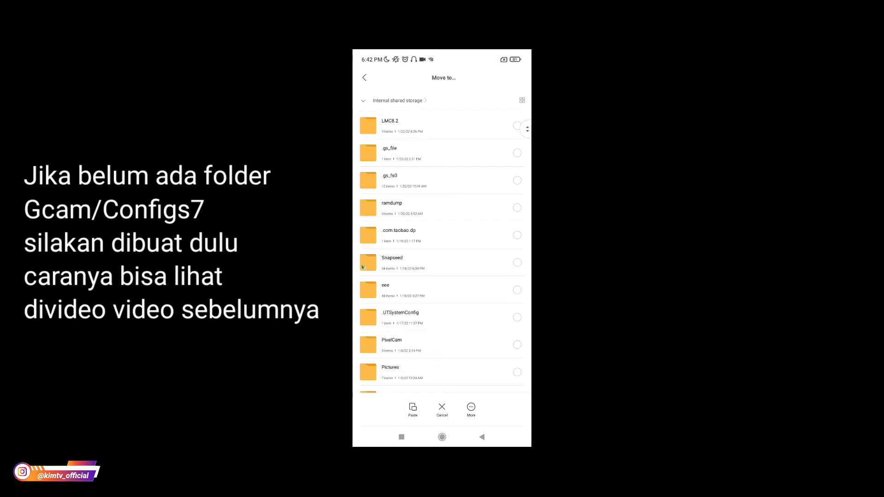
scroll(390, 246, "down", 5)
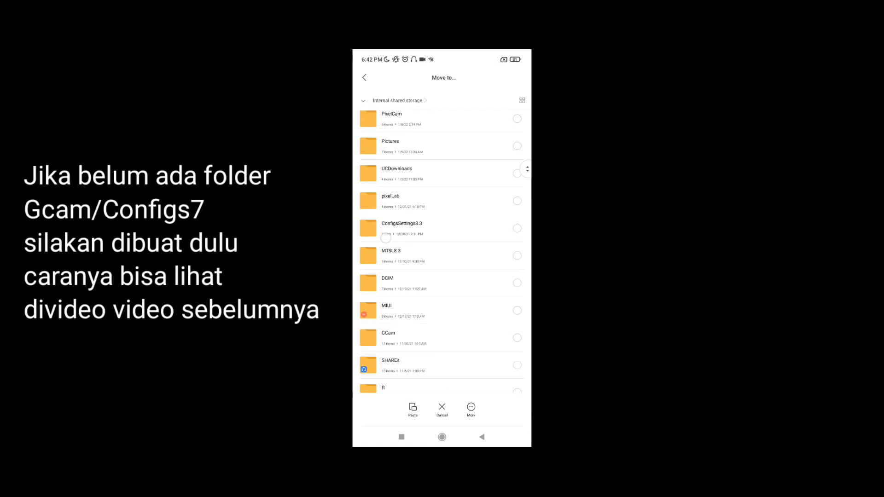
scroll(442, 251, "down", 10)
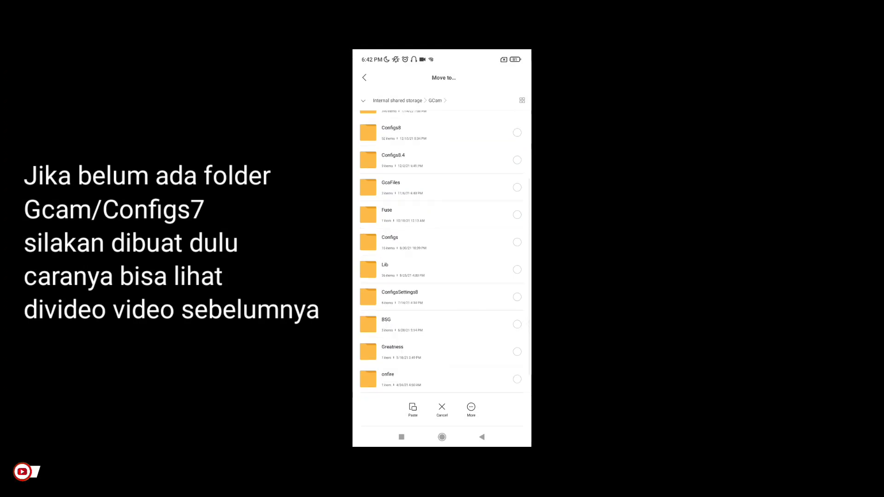
scroll(442, 251, "up", 3)
left_click(393, 129)
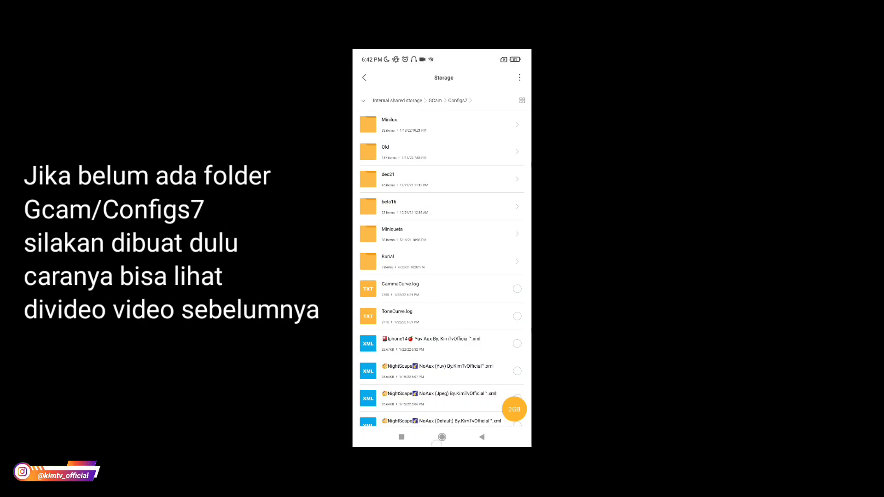
left_click(442, 437)
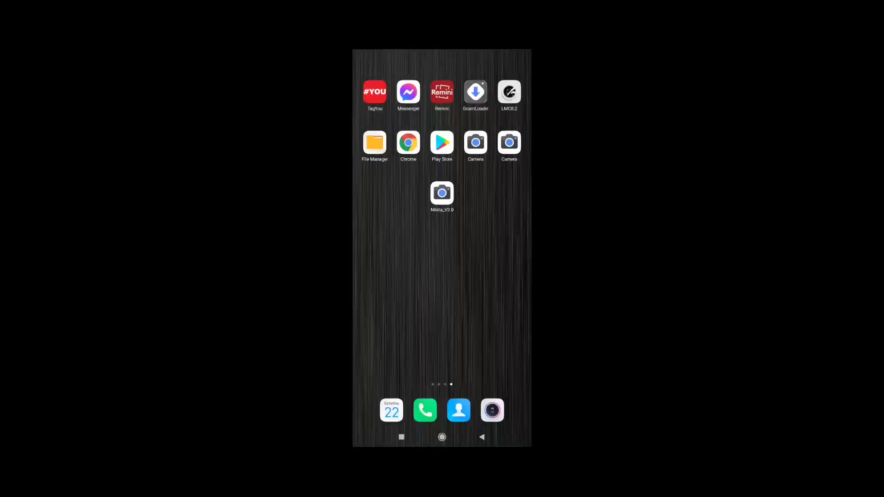
Step: Launch Nikita and restore the Iphone14 Yuv Aux config from the config chooser
left_click(442, 193)
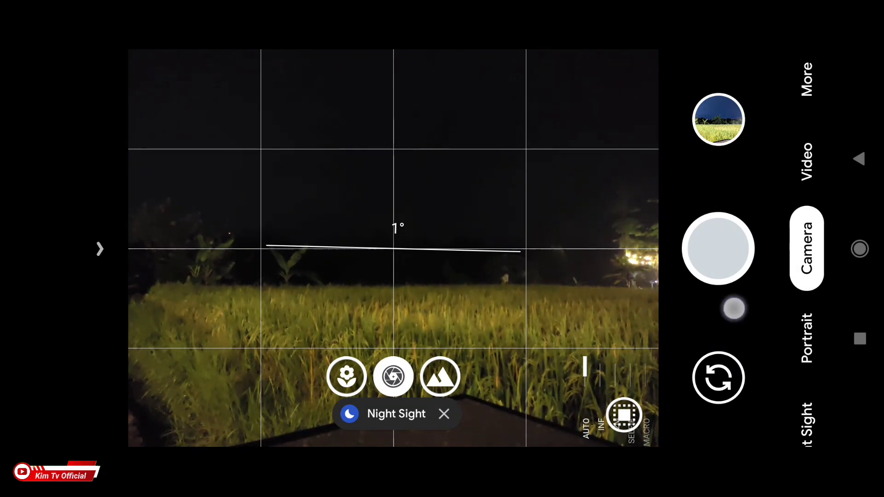
double_click(719, 316)
left_click(649, 240)
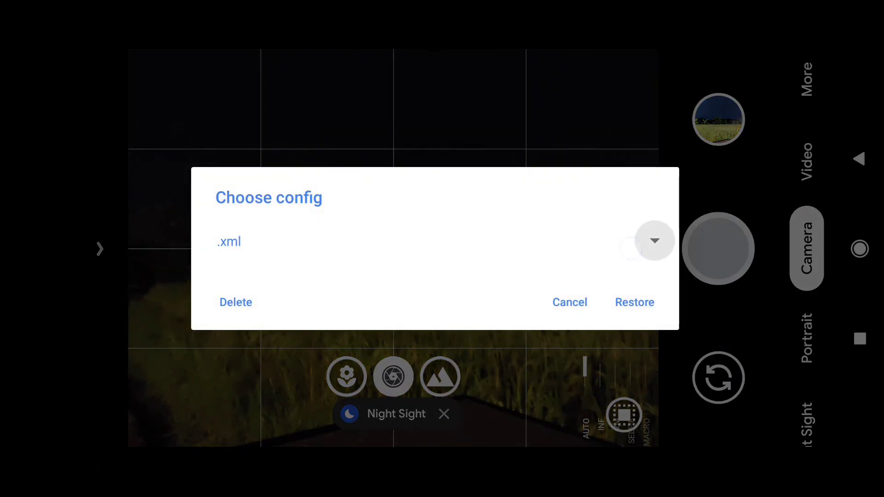
scroll(588, 322, "down", 4)
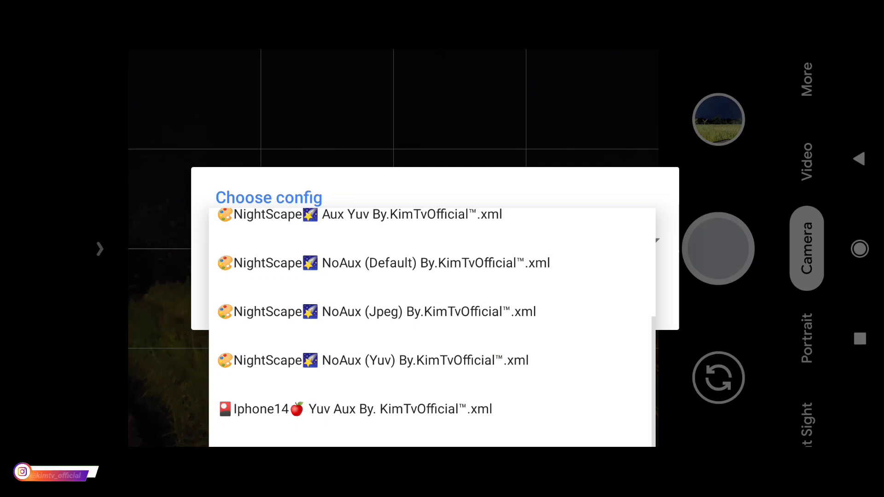
left_click(476, 425)
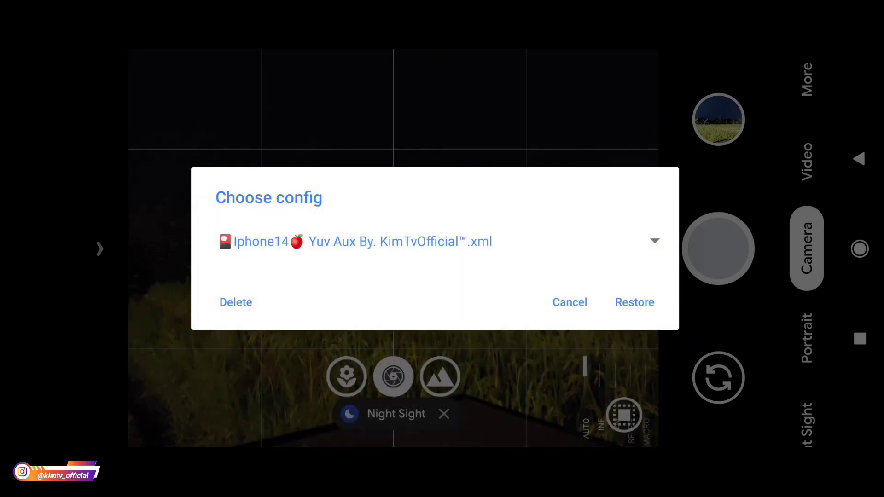
left_click(654, 311)
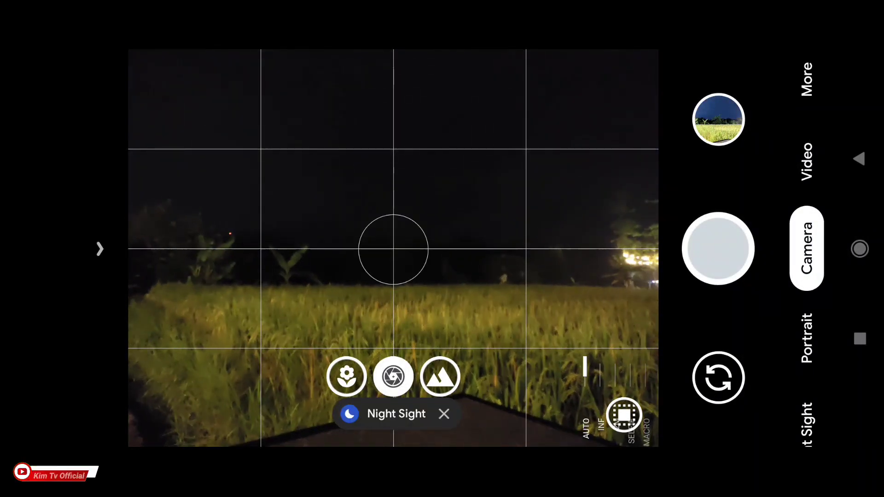
Step: Try the macro lens, then return to Night Sight and focus on the rice field
left_click(396, 414)
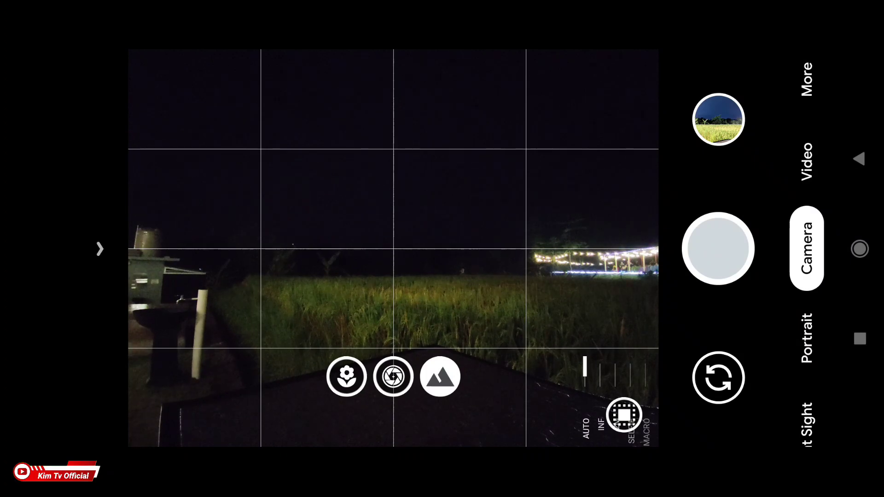
left_click(347, 377)
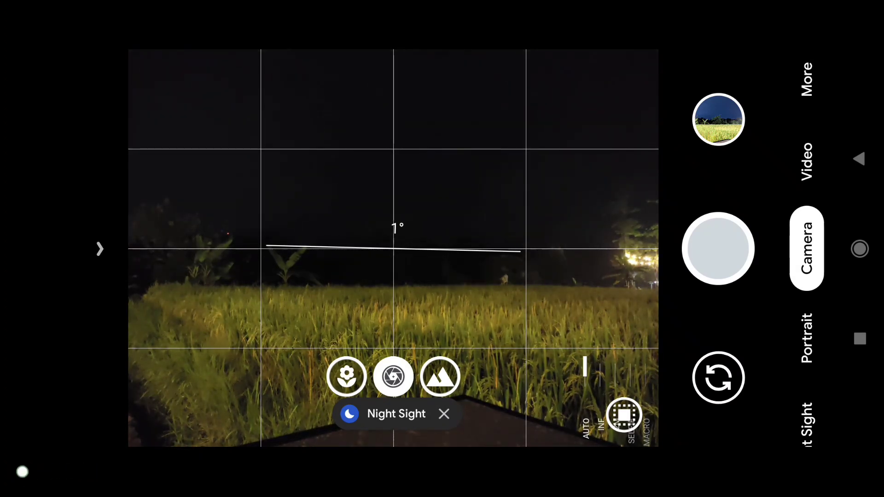
left_click(397, 414)
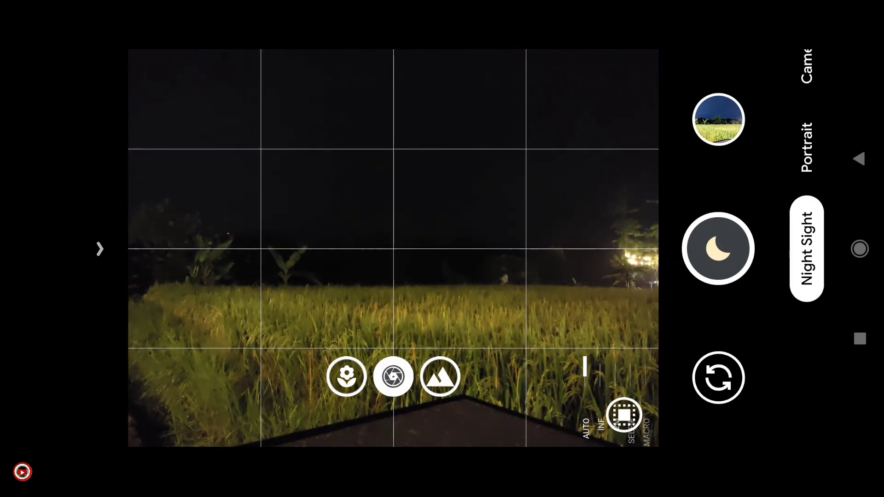
left_click(430, 285)
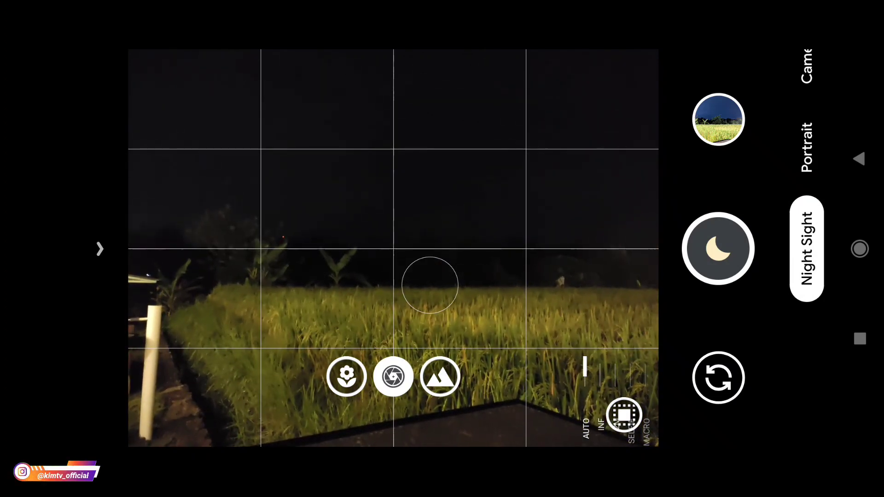
Step: Take a focused Night Sight photo of the rice field and review it
left_click(99, 270)
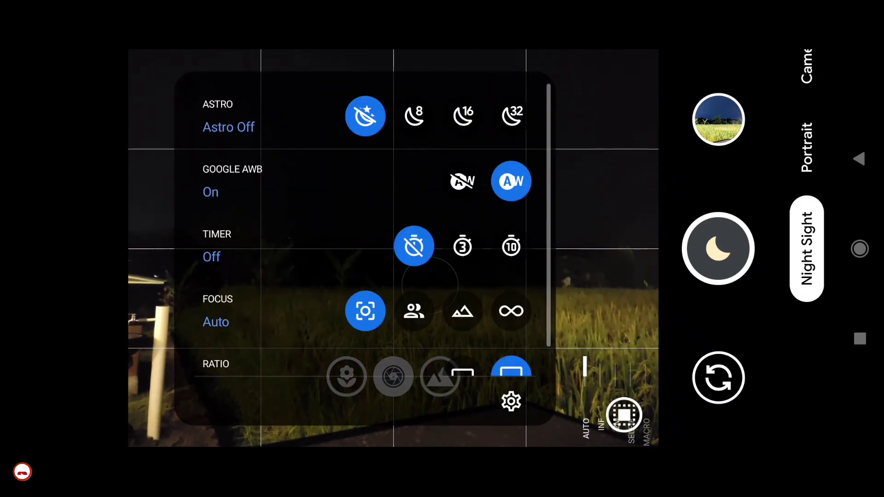
left_click(604, 263)
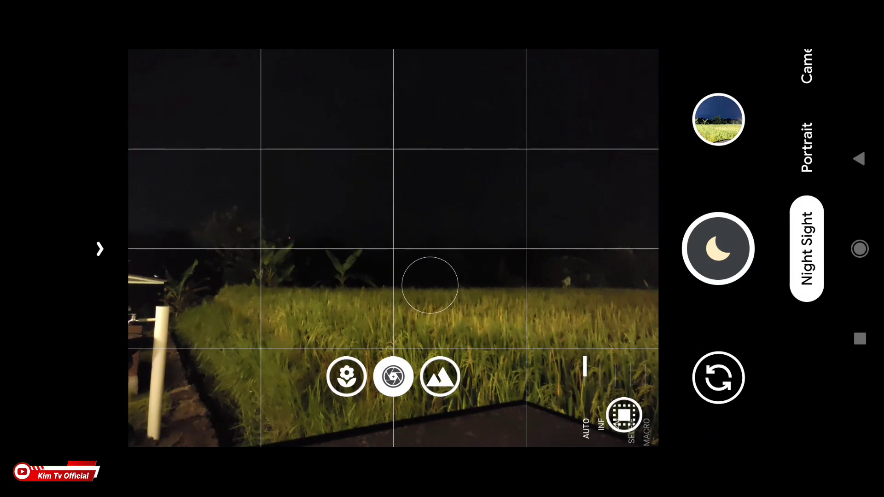
left_click(417, 306)
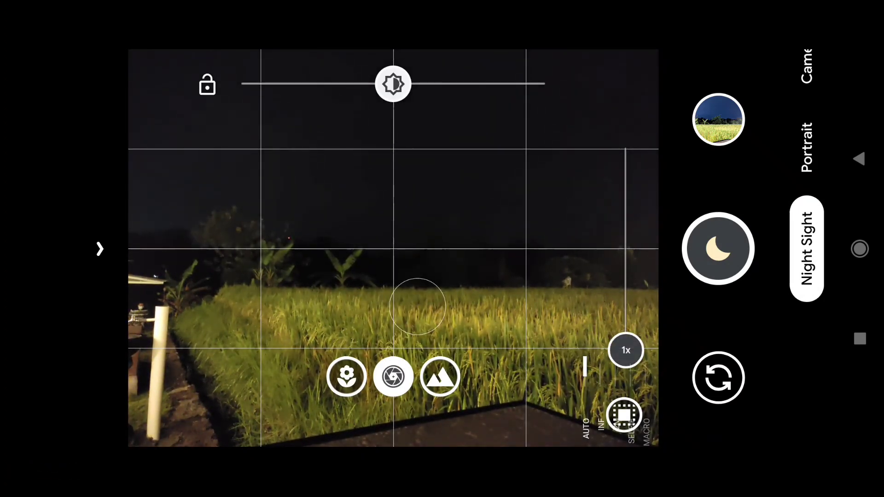
left_click(719, 251)
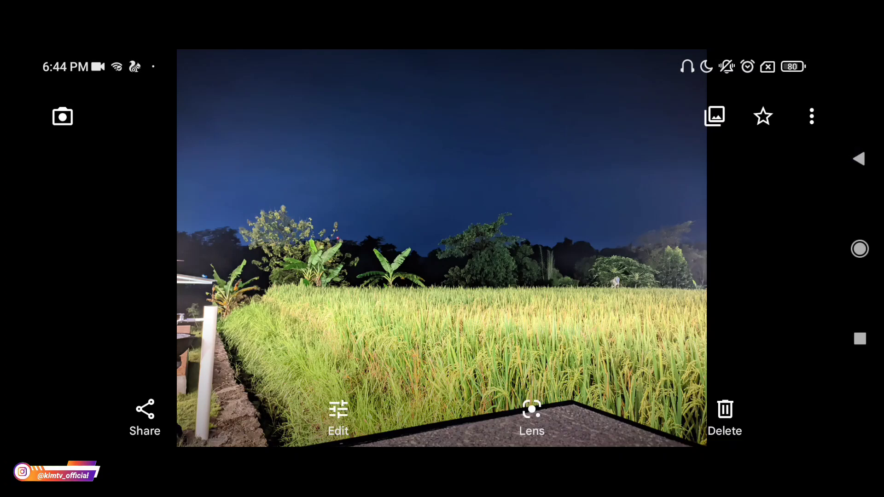
left_click(859, 159)
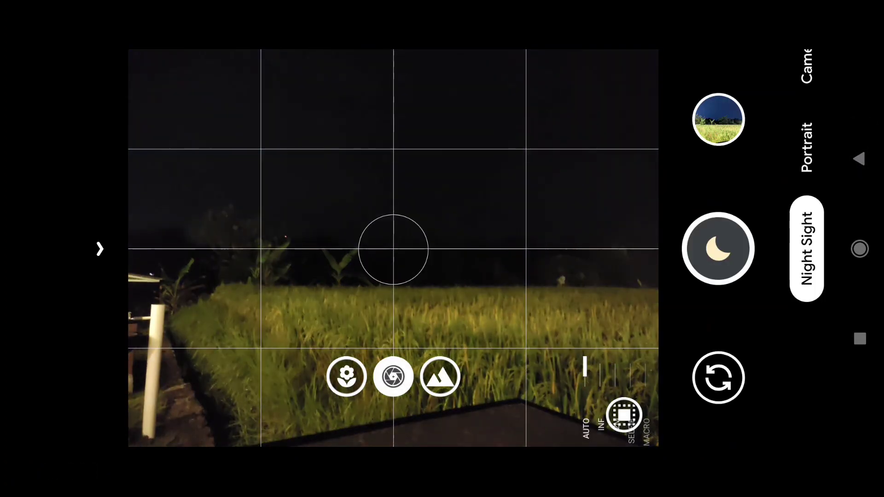
Step: Refocus on the rice field and bring up the Night Sight quick settings
left_click(22, 472)
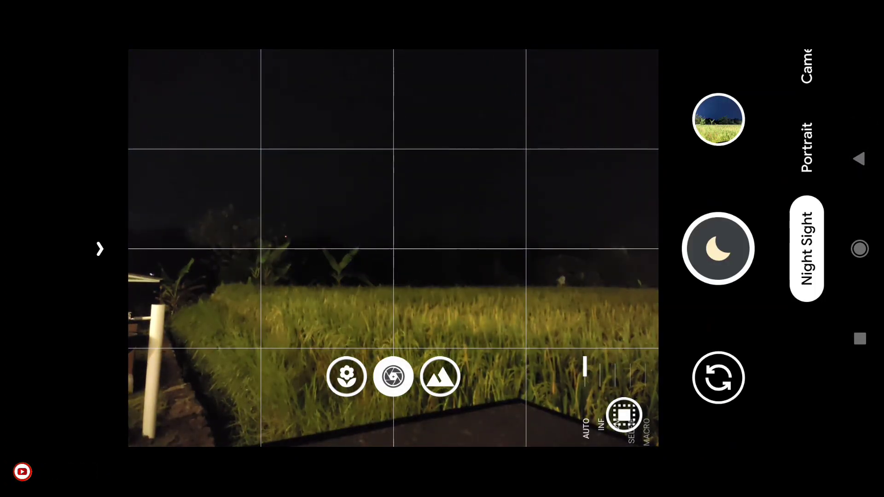
left_click(403, 279)
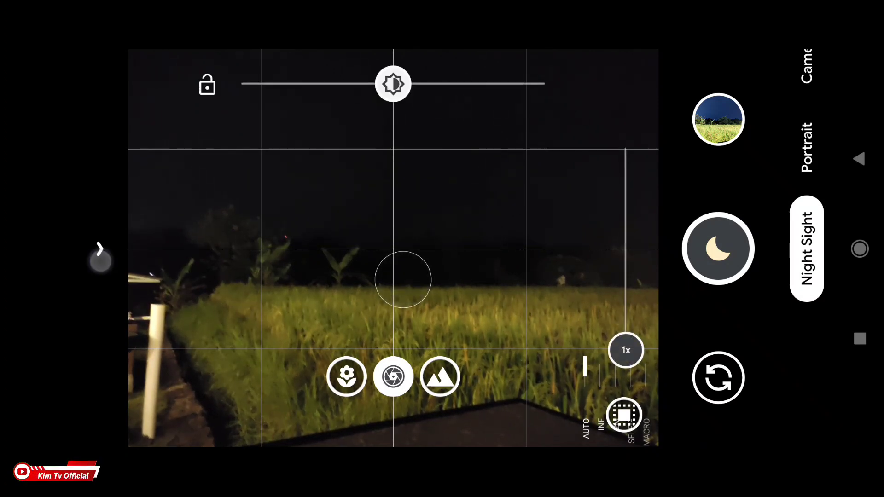
left_click(100, 251)
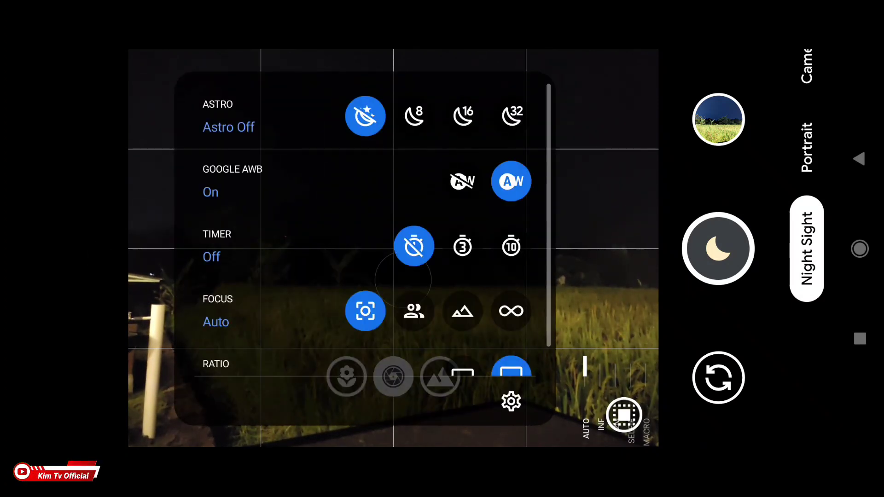
Step: Enable 8-second astrophotography and start a centred Night Sight exposure of the rice field
left_click(414, 115)
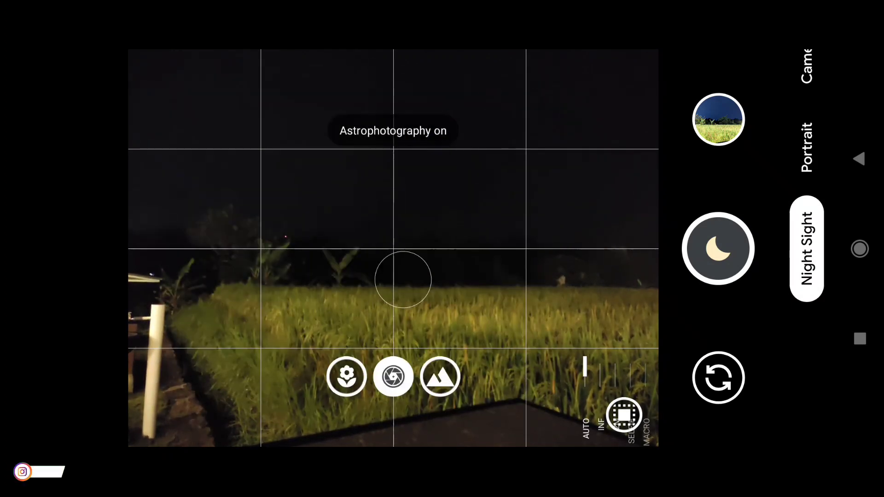
left_click(385, 303)
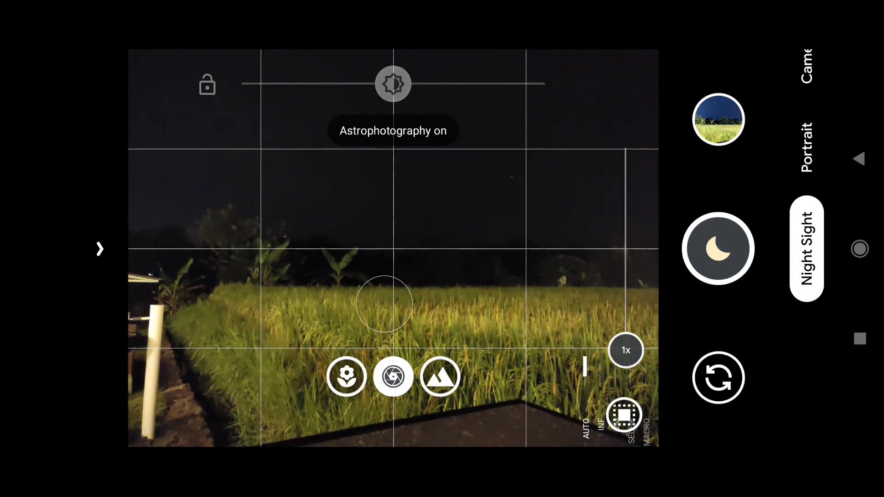
left_click(99, 249)
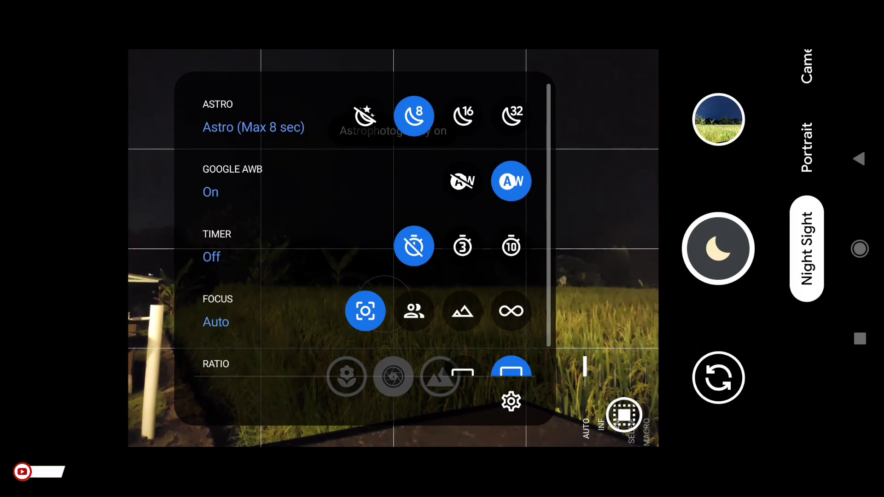
left_click(600, 267)
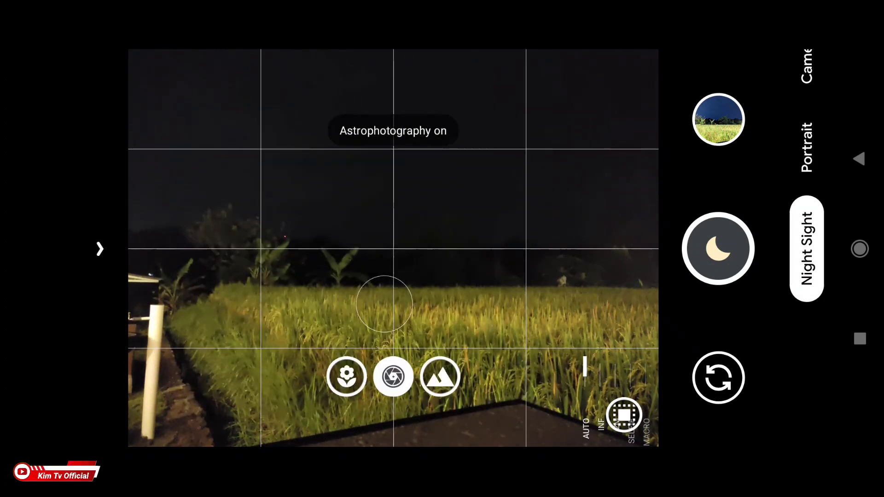
left_click(395, 289)
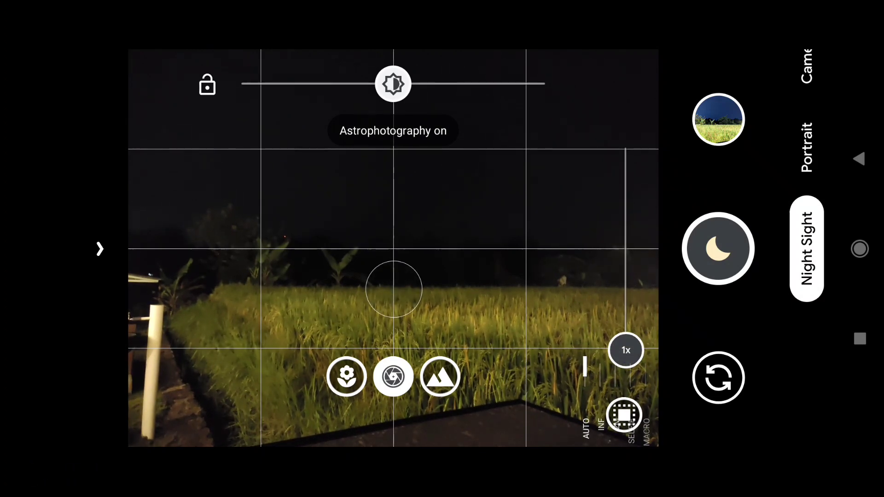
left_click(719, 249)
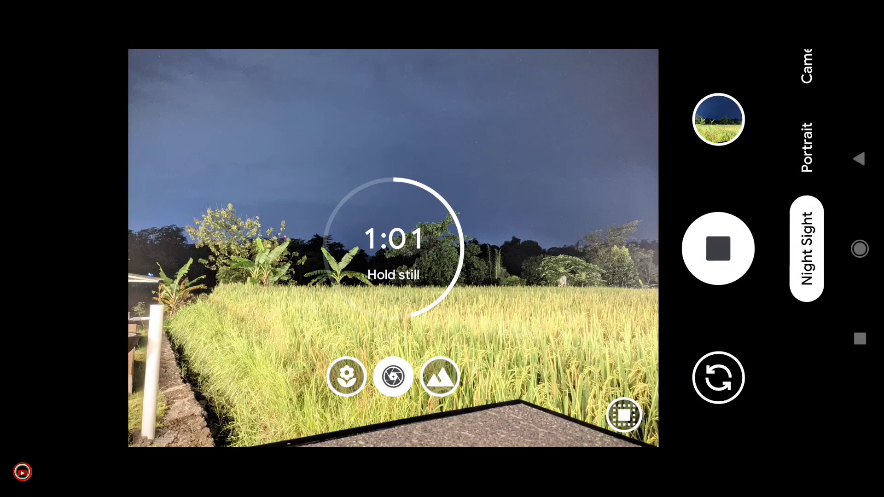
Step: Stop the Night Sight capture before its countdown finishes
left_click(735, 253)
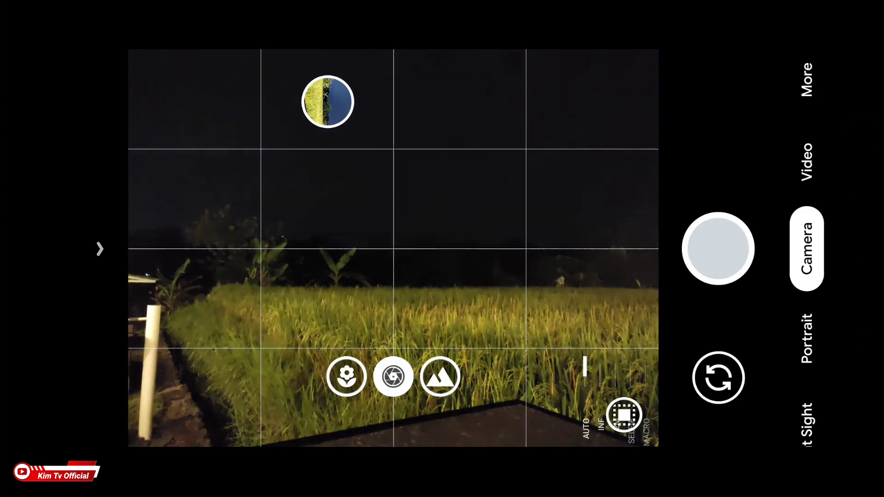
Step: Turn Google AWB off in quick settings and focus on the rice field
left_click(103, 240)
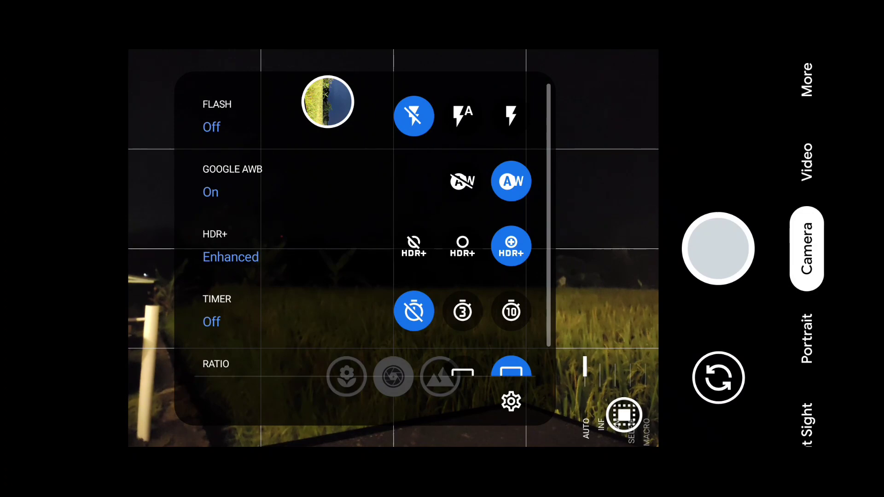
left_click(463, 181)
left_click(595, 210)
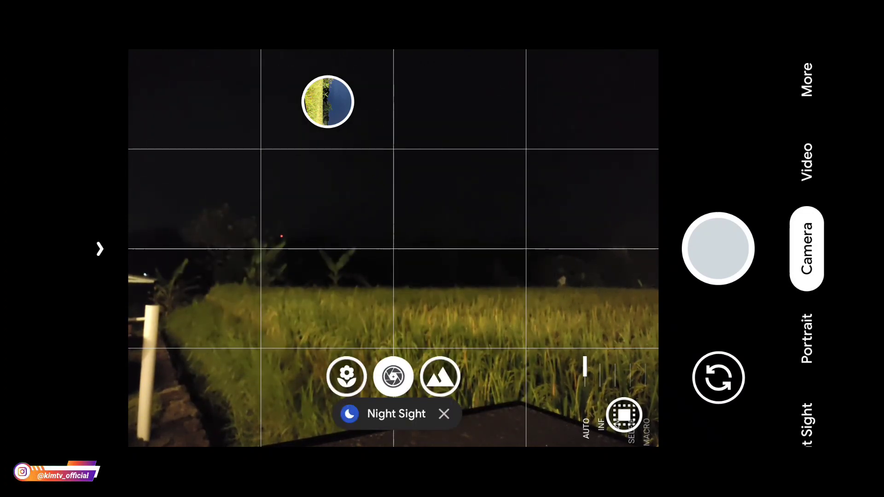
left_click(370, 286)
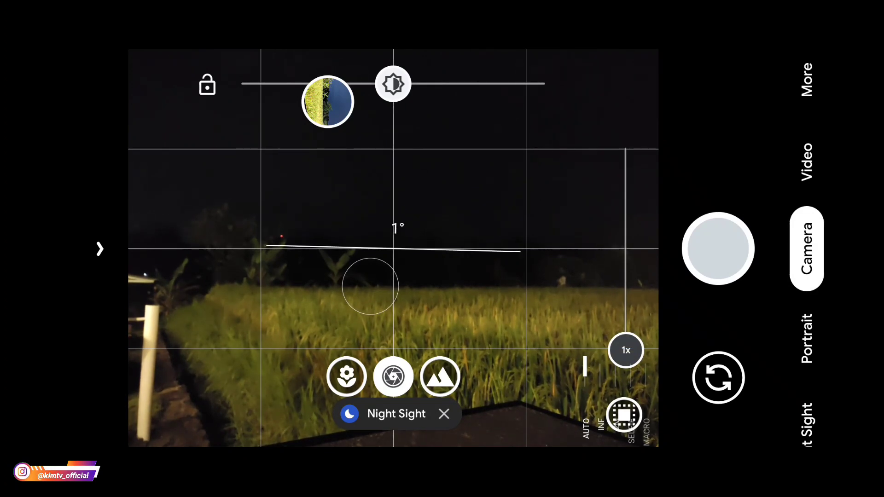
left_click(401, 297)
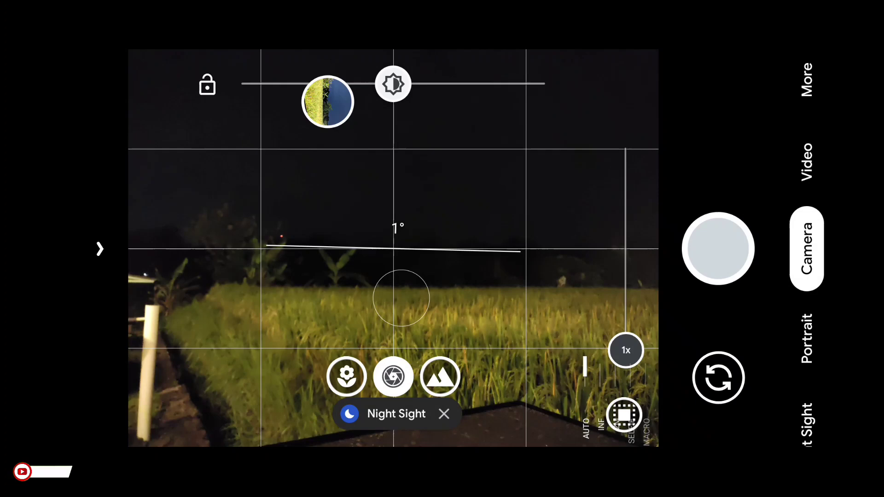
Step: Shoot another astro Night Sight capture of the field, then go to the home screen
left_click(801, 426)
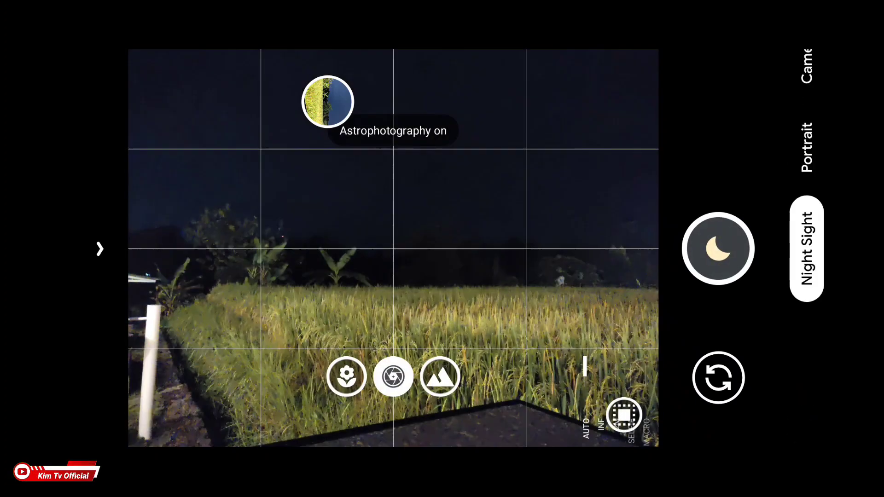
left_click(412, 309)
left_click(389, 287)
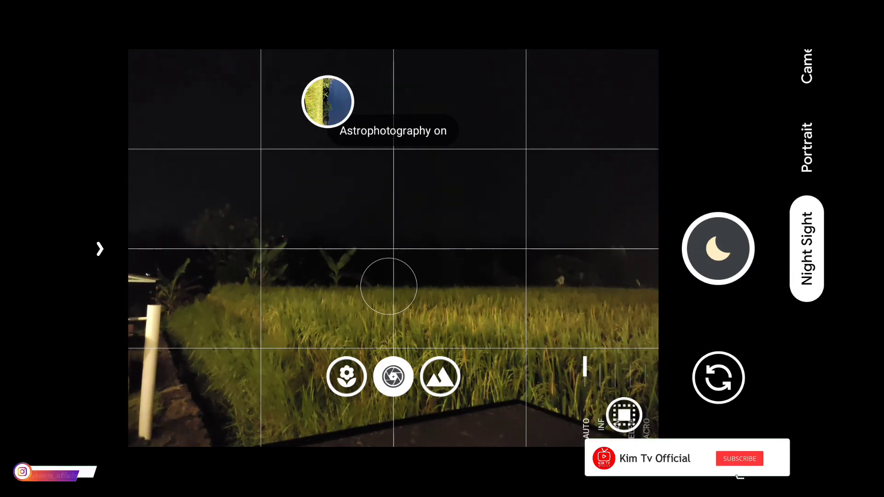
left_click(718, 249)
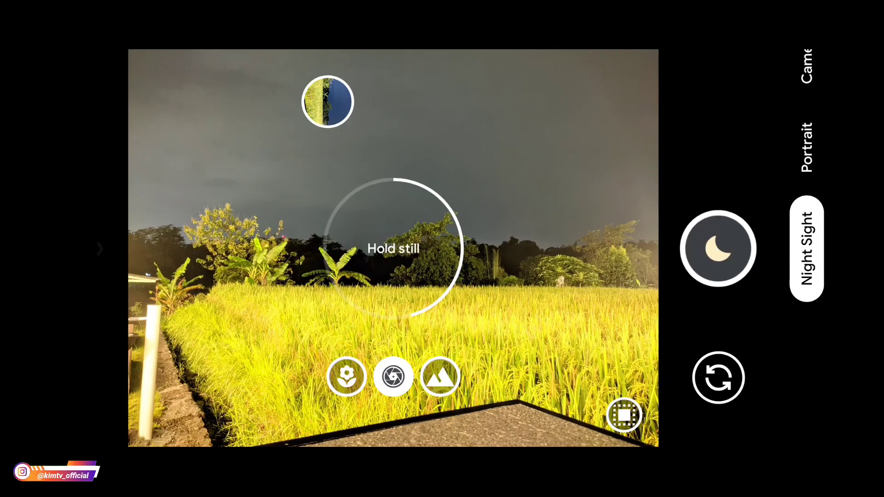
left_click(860, 248)
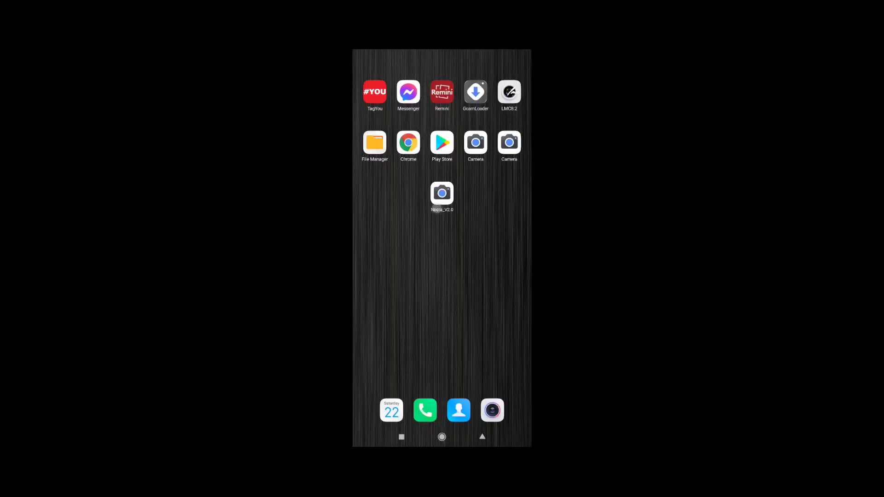
Step: Relaunch Nikita_V2.0 and view the latest rice-field photo from the gallery thumbnail
left_click(437, 208)
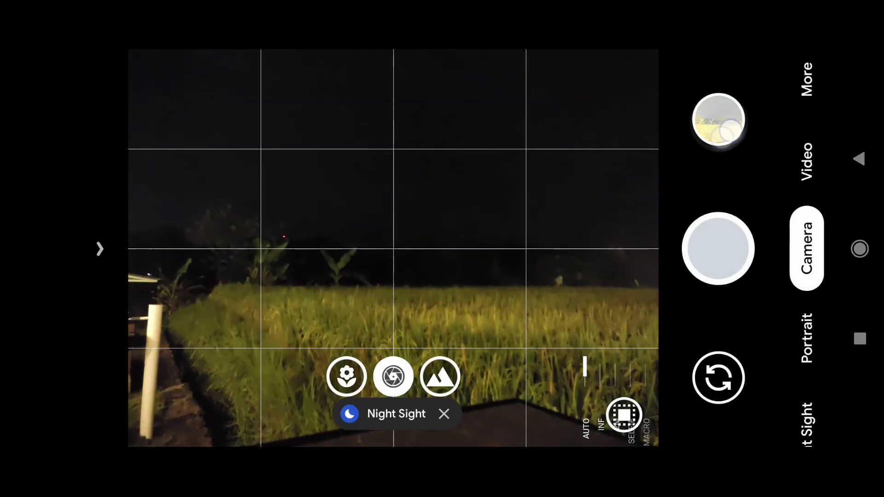
left_click(718, 118)
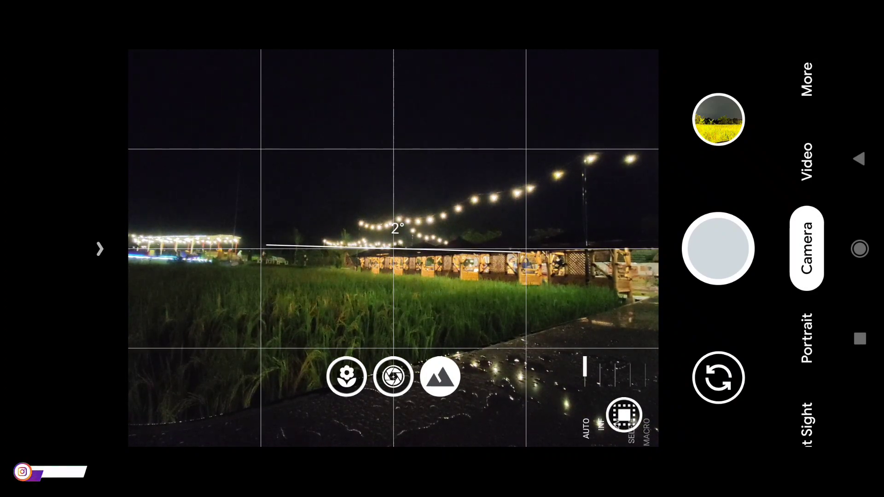
Step: Focus on the lit huts and switch to Night Sight mode
left_click(402, 230)
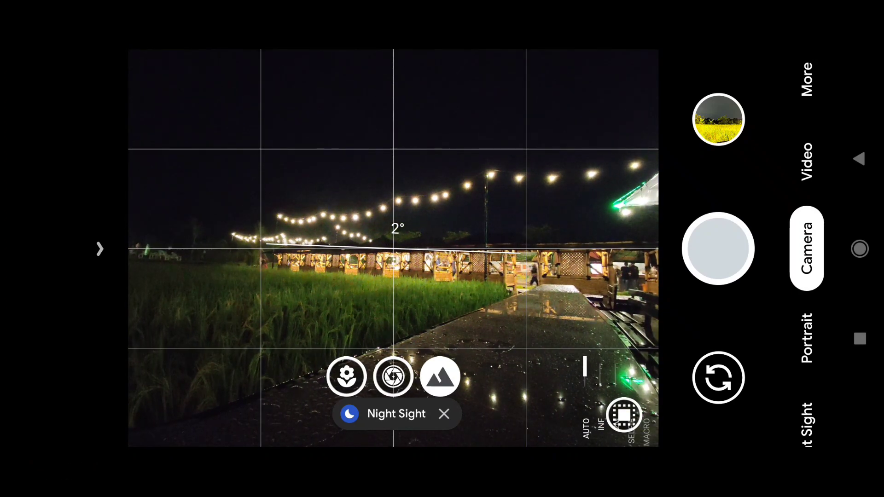
left_click(326, 217)
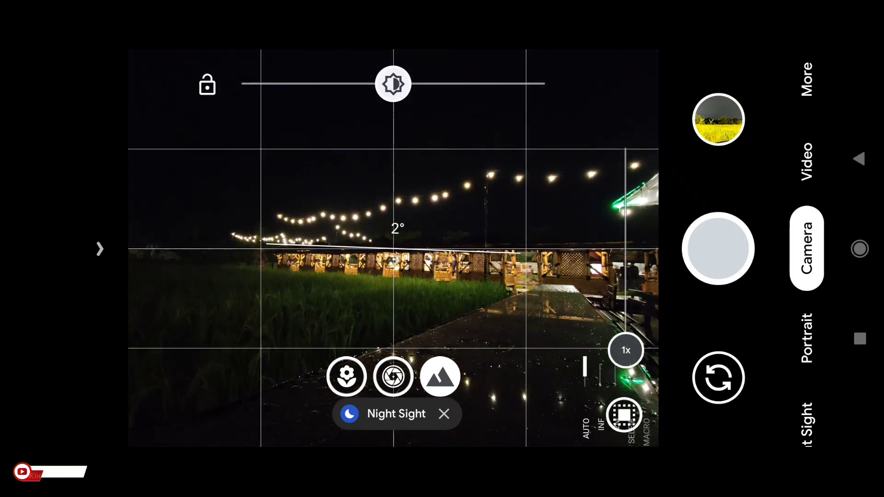
left_click(396, 414)
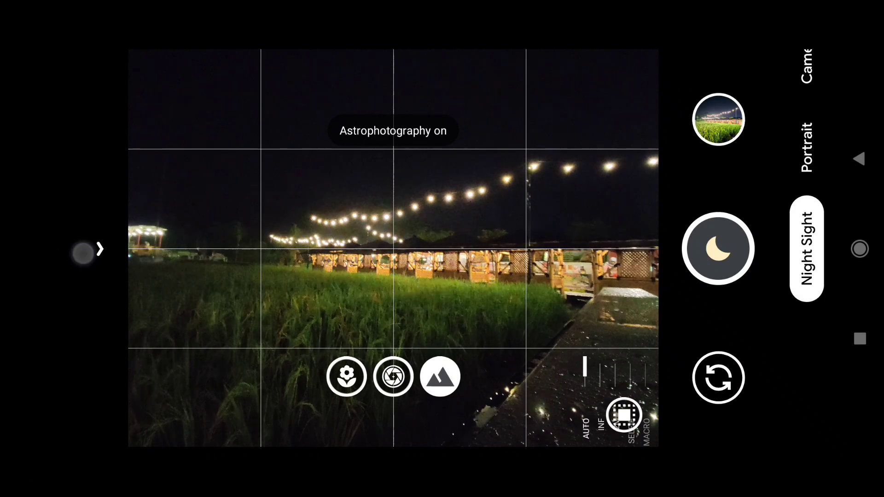
Step: Set astrophotography to 32 seconds and capture the lit huts over the rice field
left_click(99, 252)
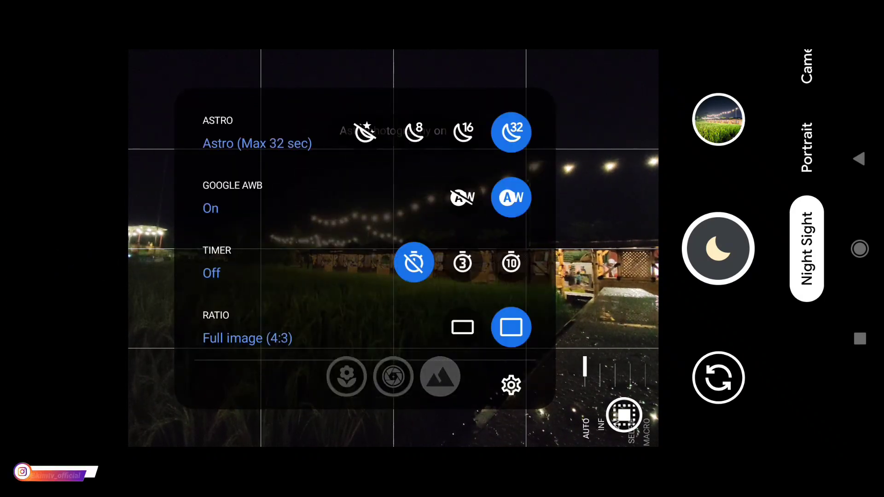
left_click(460, 196)
left_click(619, 206)
left_click(384, 216)
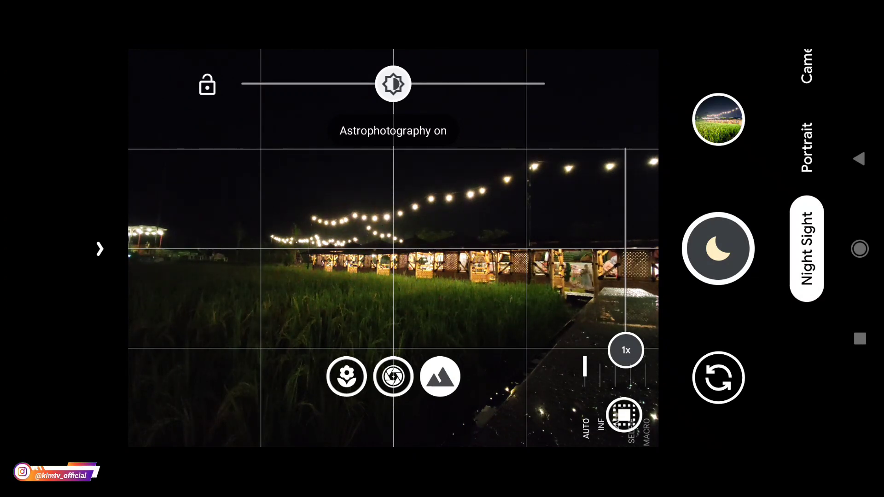
left_click(718, 249)
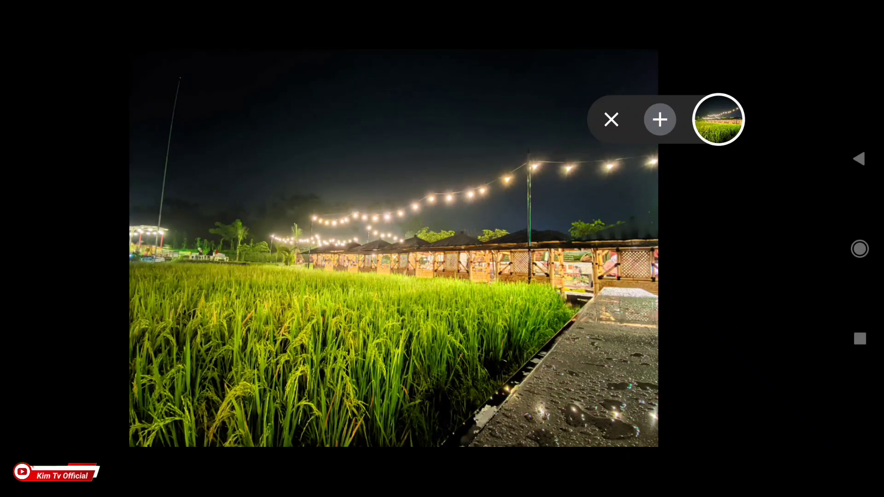
Step: Zoom into the astro photo's string lights and huts, zoom back out, and return to the camera
left_click(612, 120)
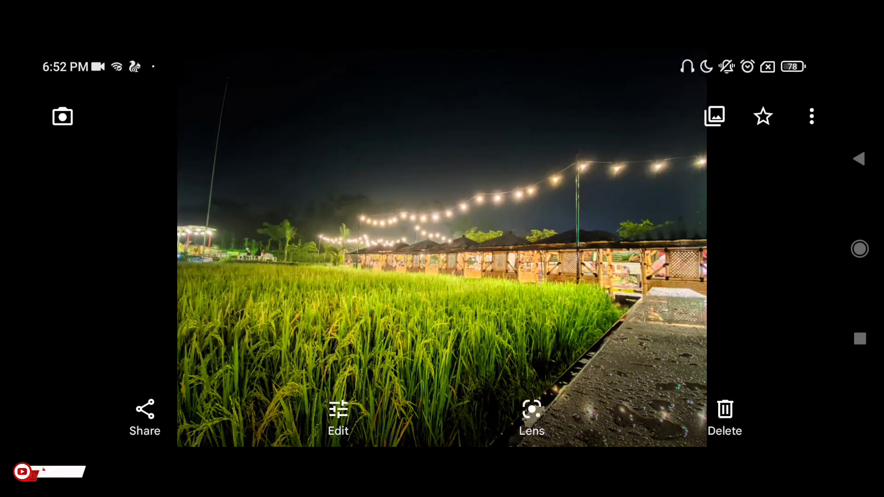
double_click(438, 313)
left_click_drag(349, 231, 349, 361)
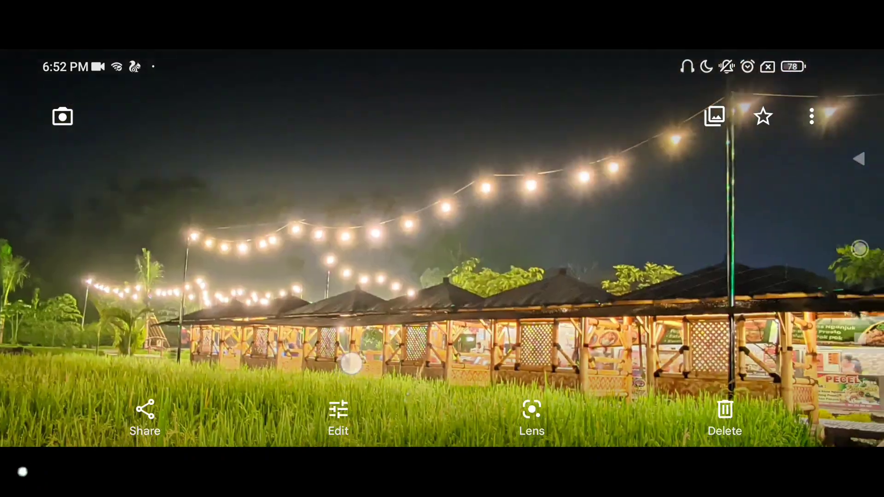
double_click(442, 270)
left_click(63, 117)
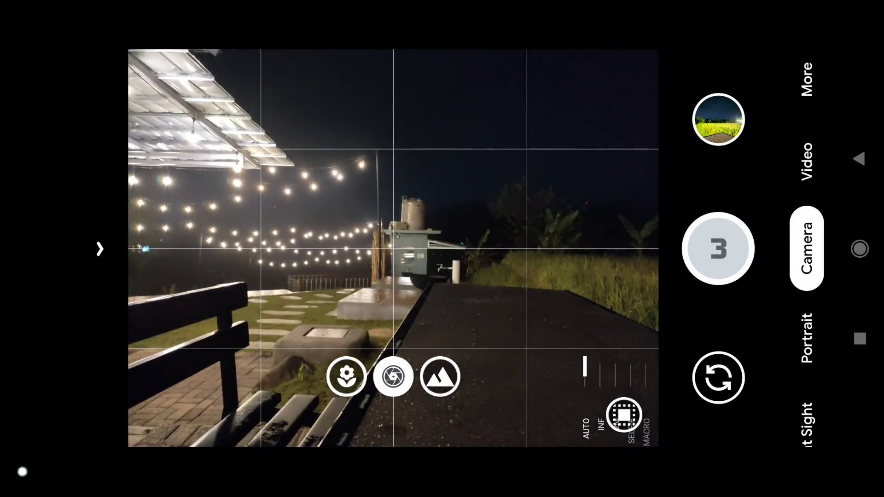
Step: Turn the flash on and focus near the centre of the scene
left_click(100, 249)
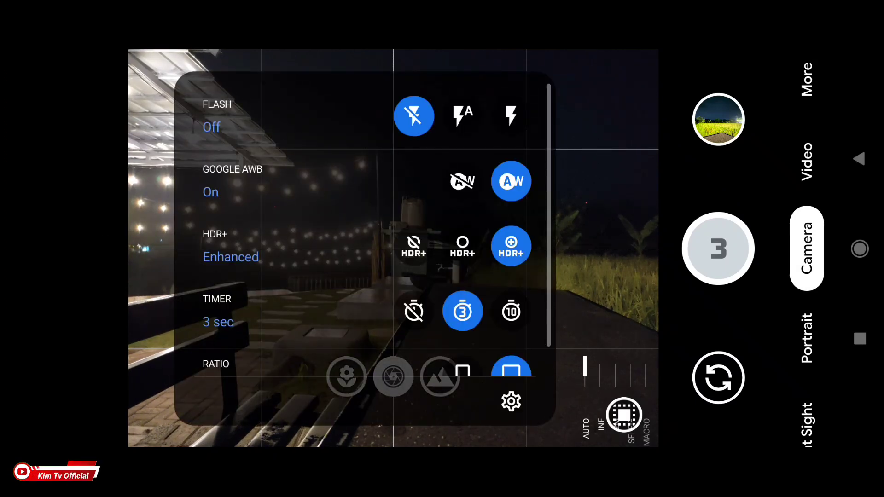
left_click(462, 116)
left_click(511, 116)
left_click(590, 213)
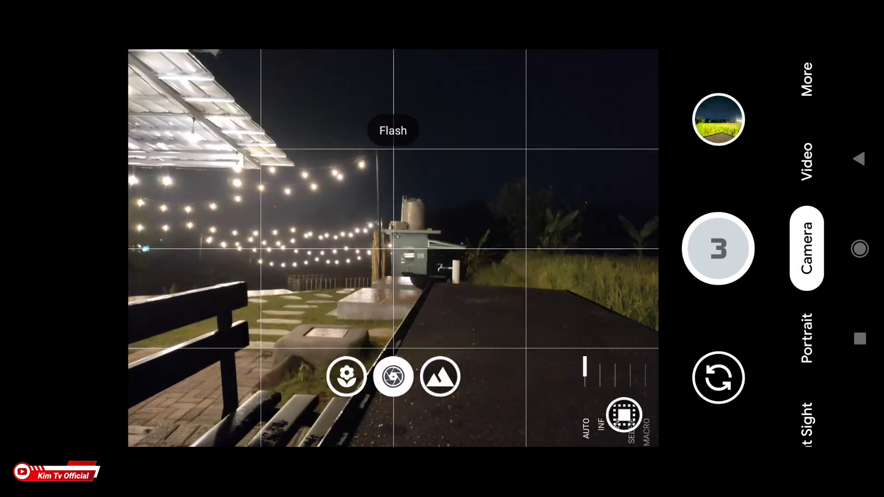
left_click(374, 274)
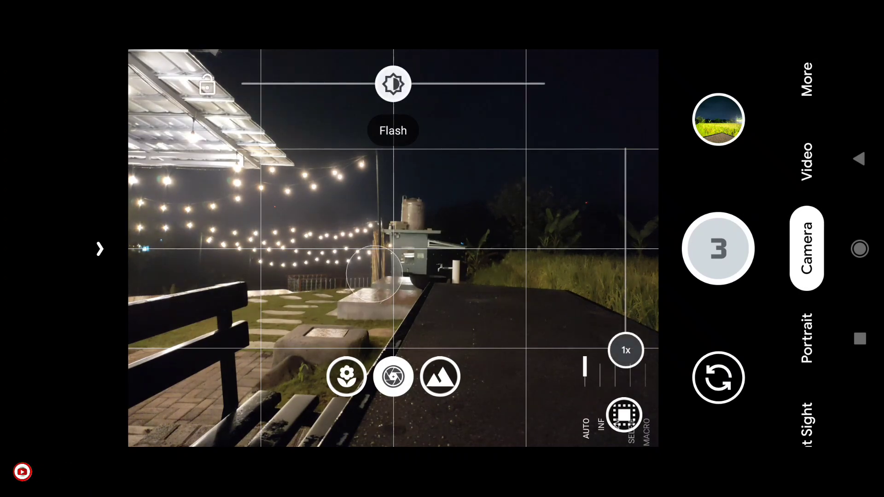
Step: Take a 10-second self-timer flash photo of the man and zoom in on his face
left_click(91, 259)
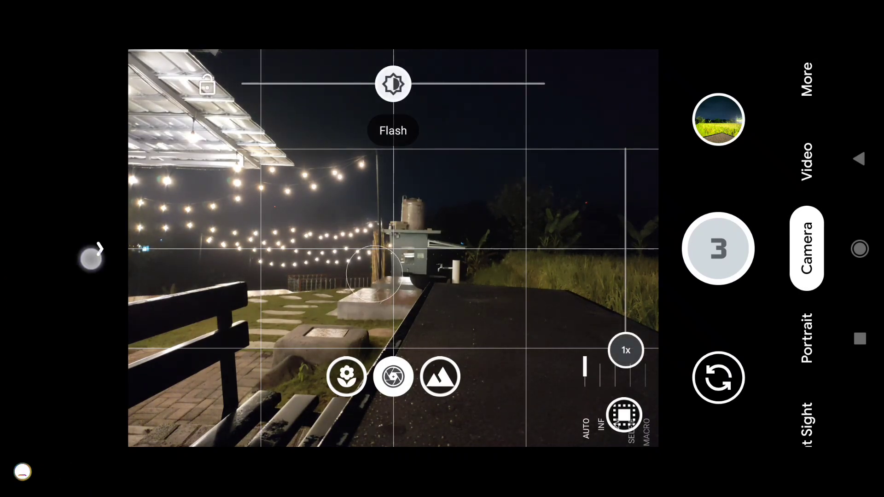
left_click(511, 312)
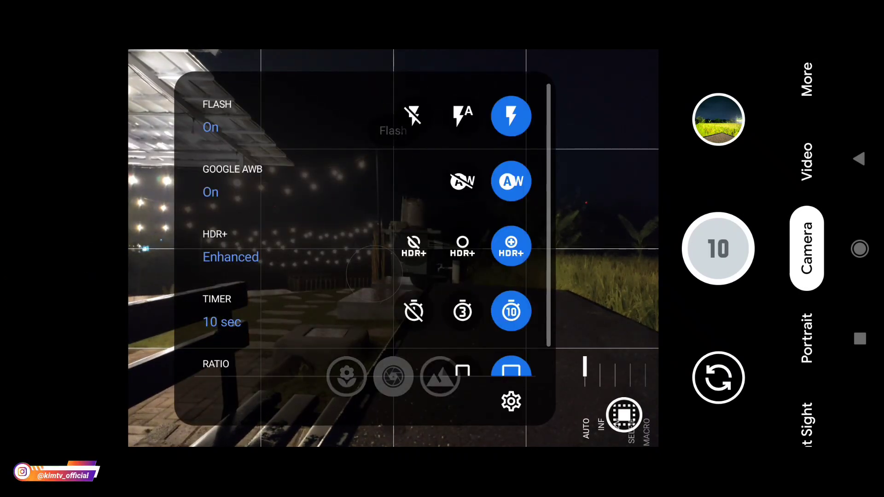
left_click(599, 207)
left_click(718, 249)
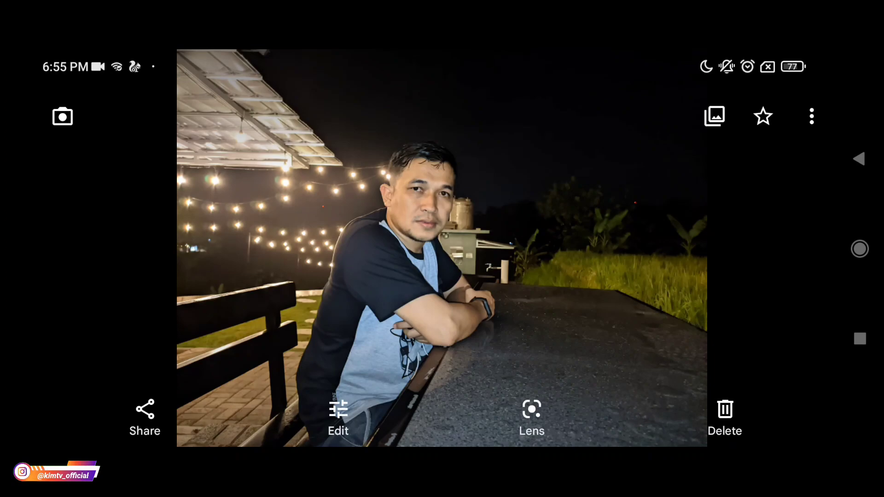
left_click_drag(408, 287, 536, 319)
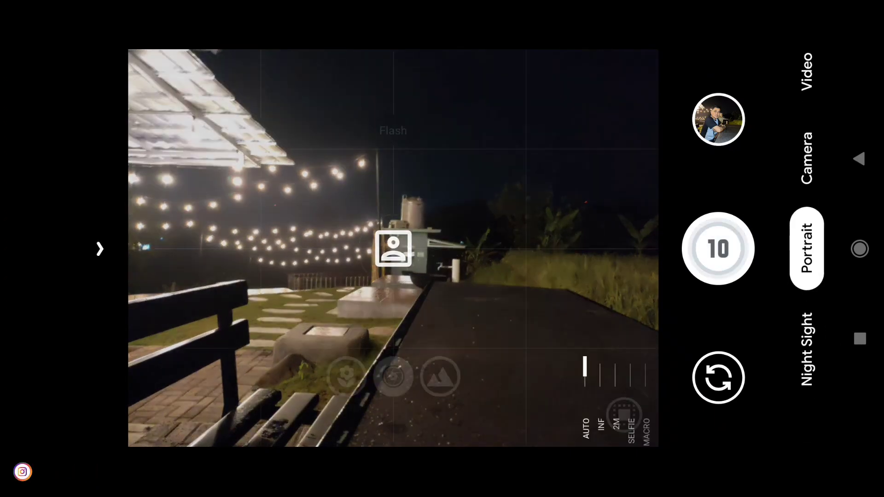
Step: Capture a 10-second timed portrait of the man, zoom on his face and hand, then go to Night Sight
left_click(374, 265)
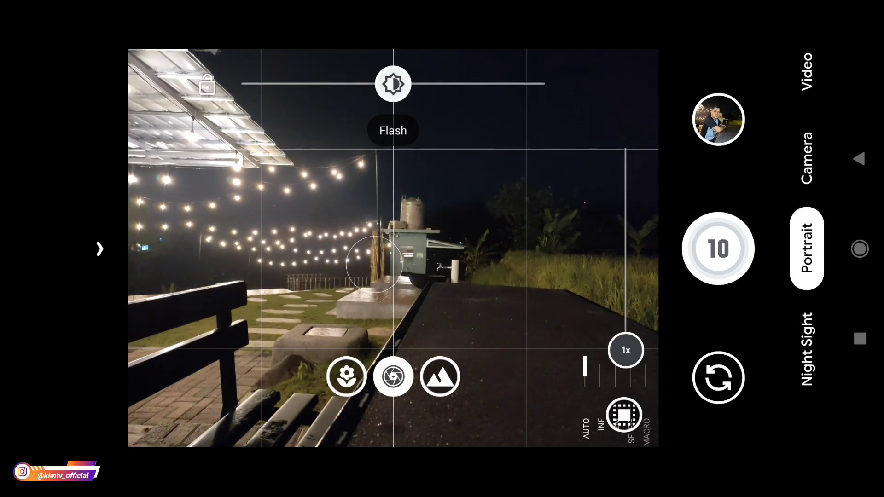
left_click(718, 249)
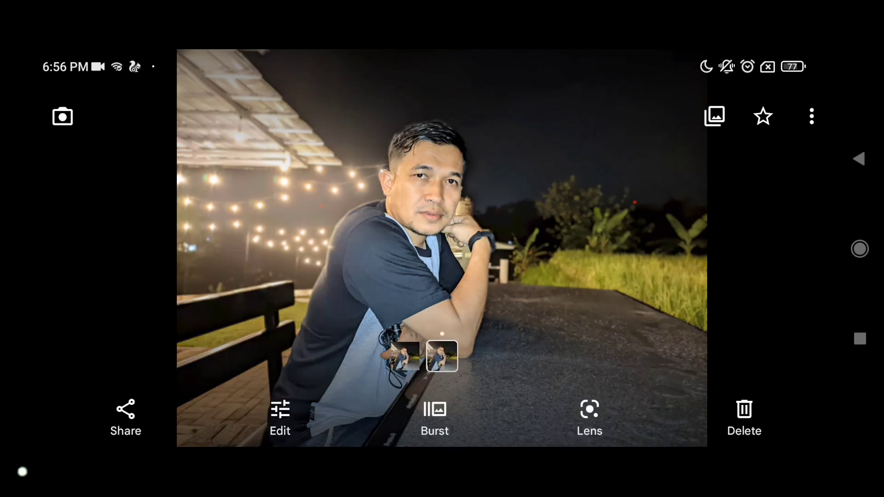
double_click(448, 226)
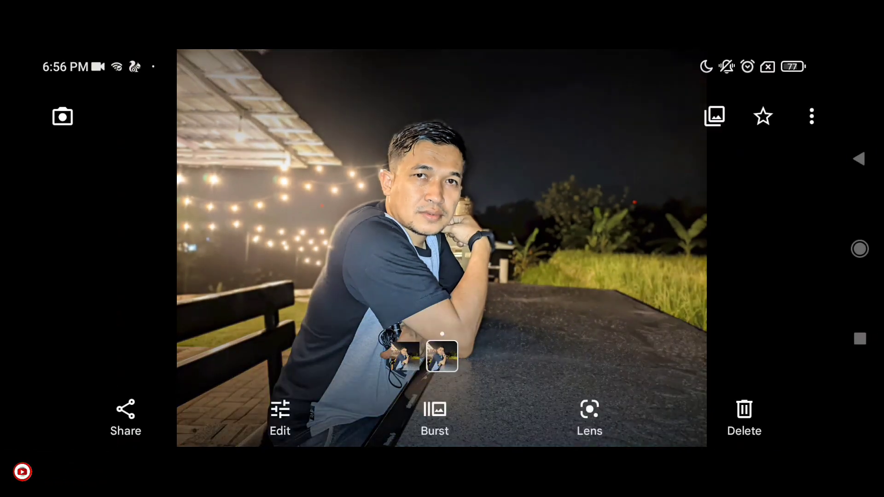
left_click(859, 159)
left_click(805, 361)
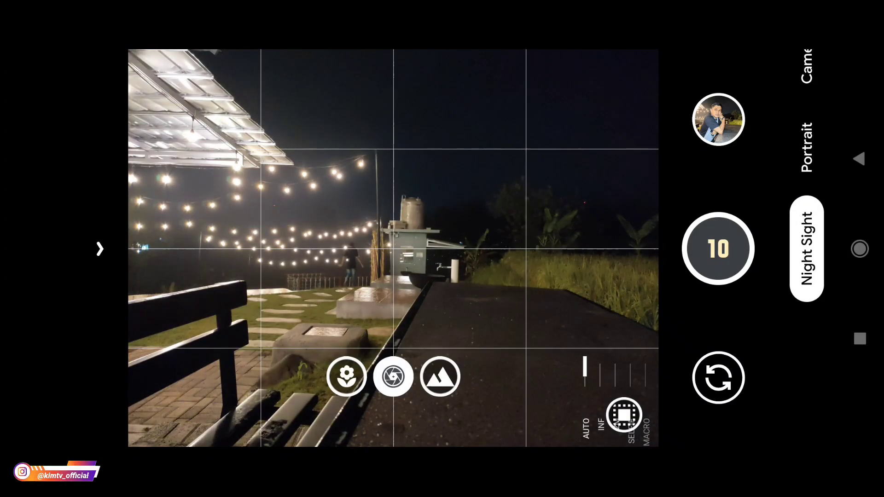
Step: Start the 10-second timed Night Sight shot of the man at the table
left_click(718, 248)
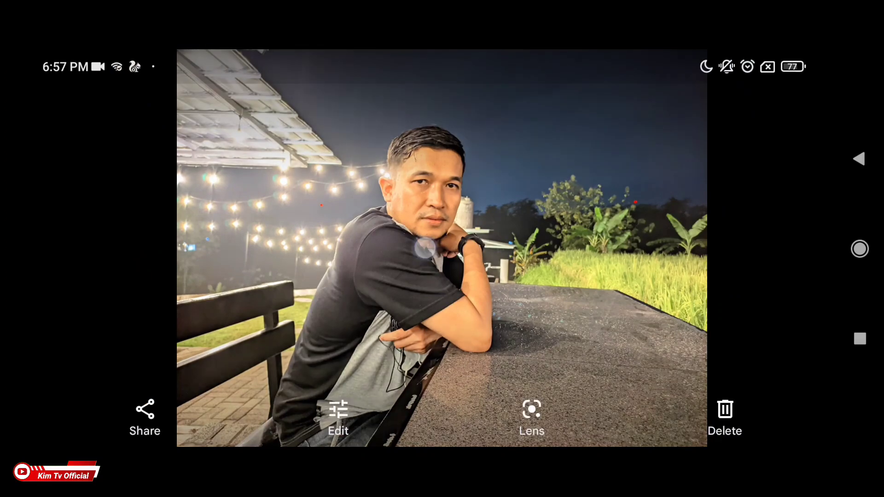
Step: Zoom on the man's face, then compare the two burst frames of the portrait shot
double_click(419, 305)
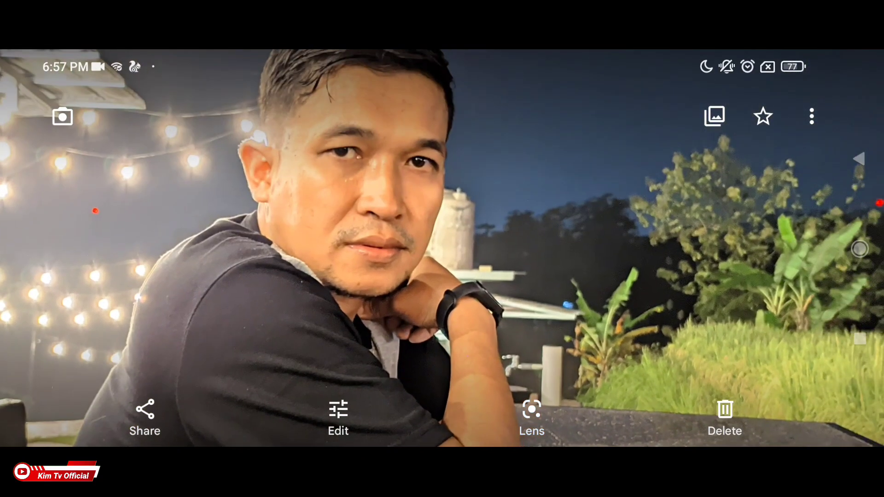
double_click(383, 312)
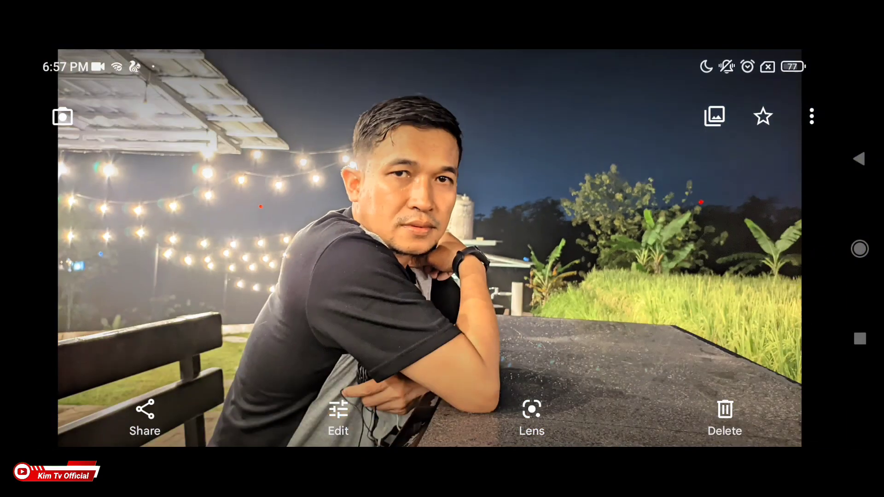
left_click_drag(599, 230, 276, 231)
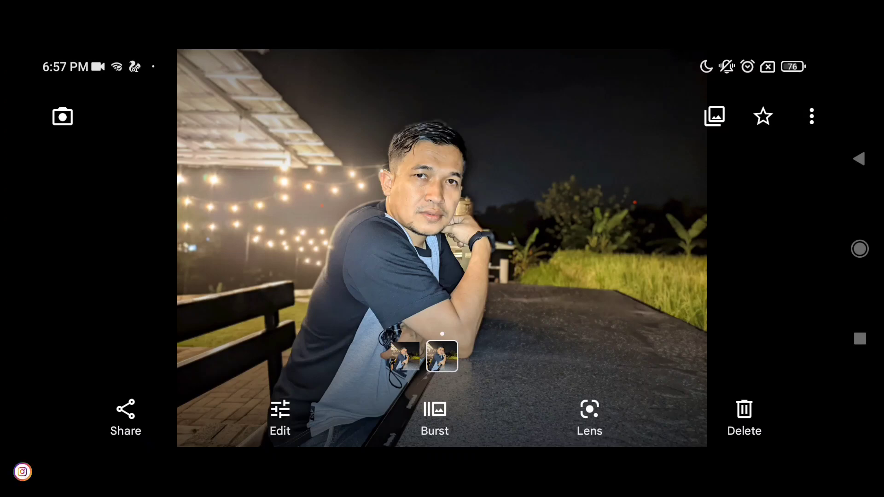
left_click(405, 356)
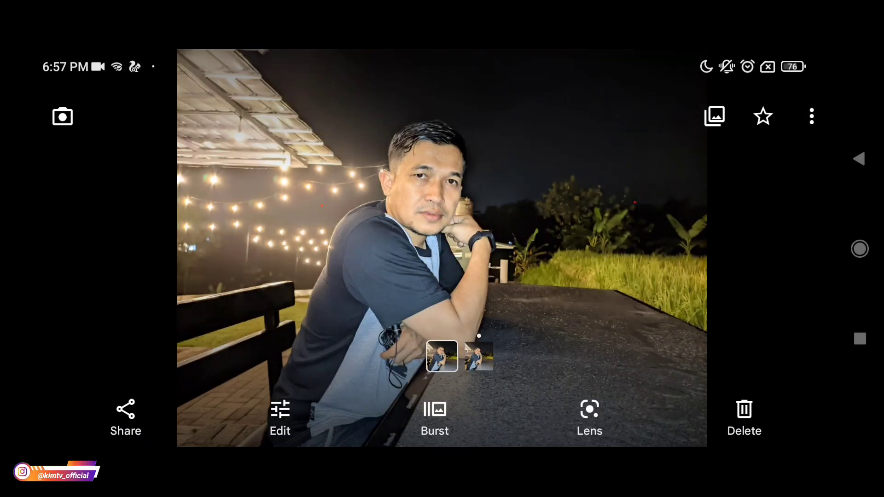
left_click(479, 356)
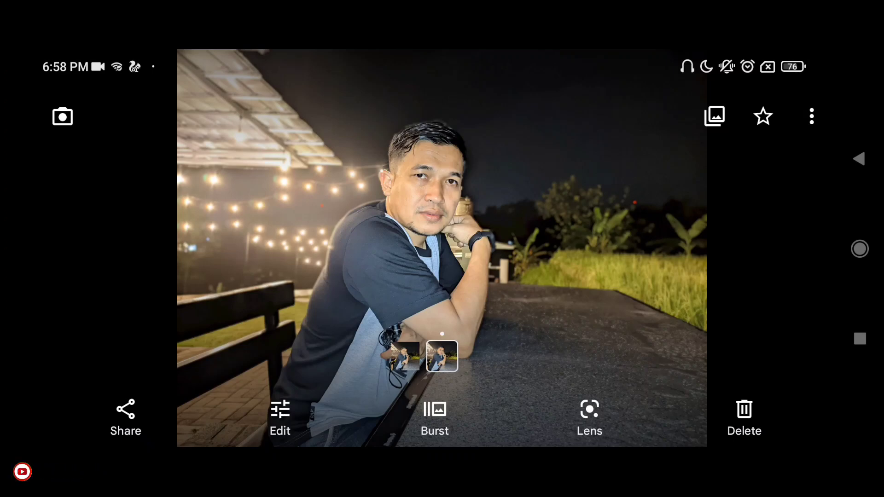
Step: Zoom and pan on the next photo's face, then swipe past the rice-field shot
left_click_drag(599, 248, 230, 249)
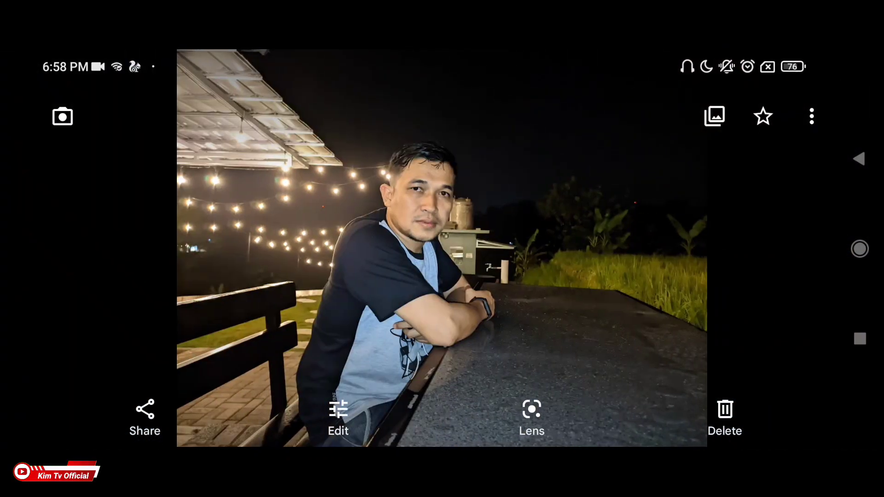
double_click(428, 285)
left_click_drag(474, 270, 509, 333)
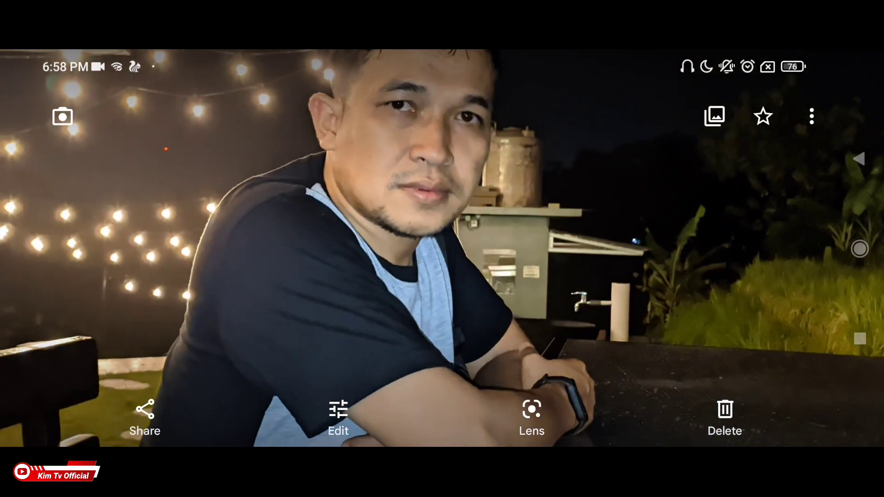
double_click(455, 309)
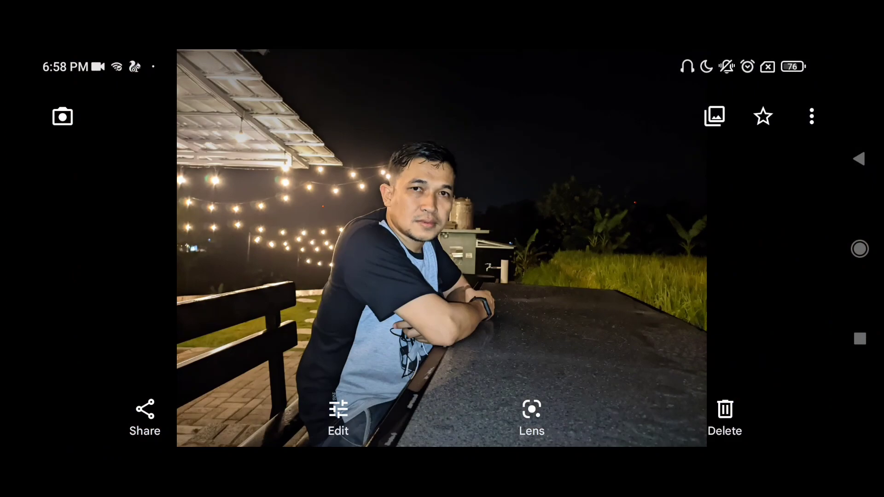
left_click_drag(599, 277, 230, 276)
left_click_drag(184, 316, 595, 316)
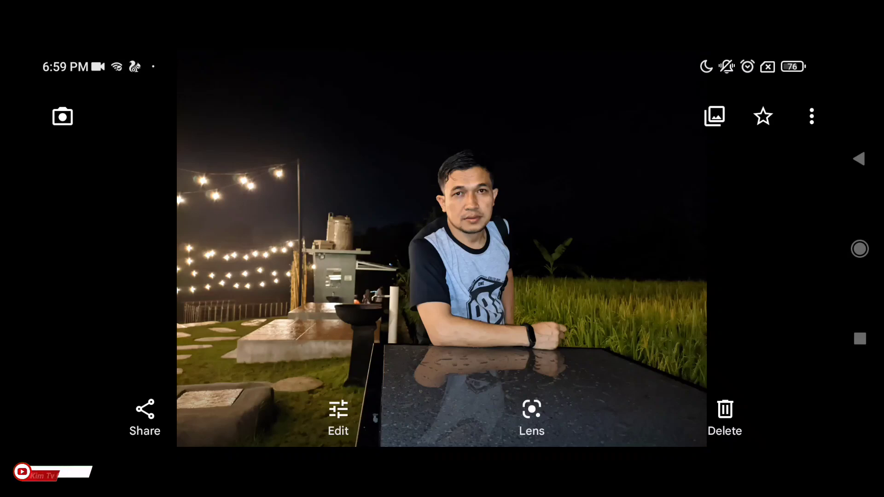
Step: Long-press the man's photo to play its motion clip
left_click_drag(535, 260, 574, 310)
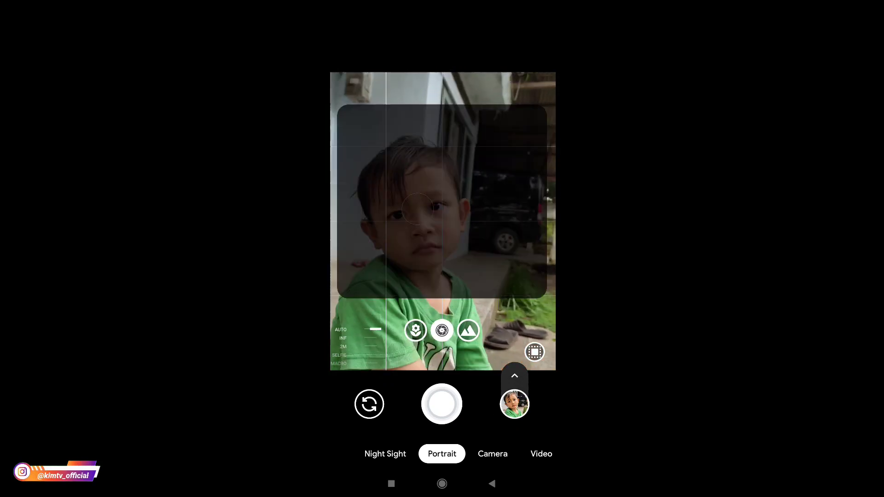
Step: Turn off Google AWB and shoot a portrait of the child focused on his face
left_click(497, 204)
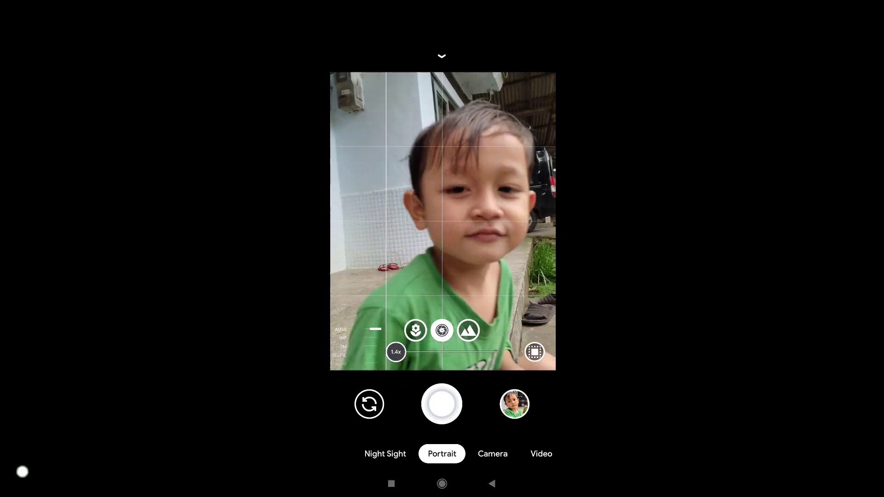
left_click(410, 187)
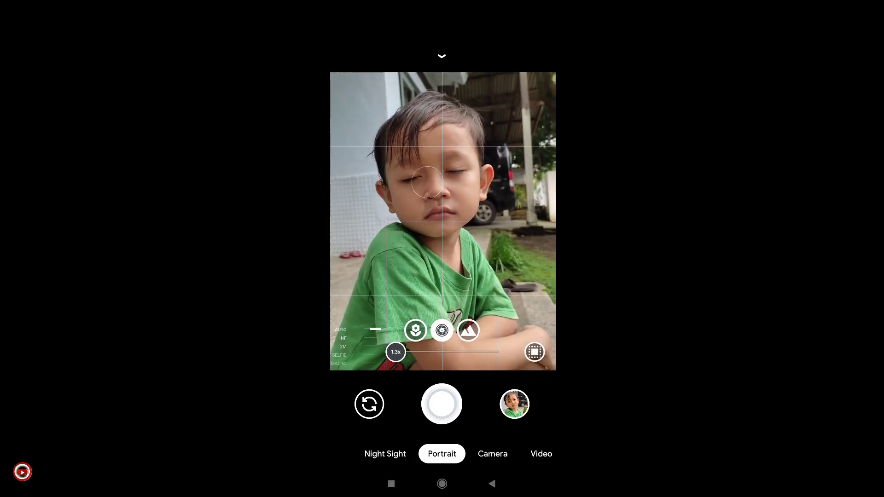
left_click(439, 399)
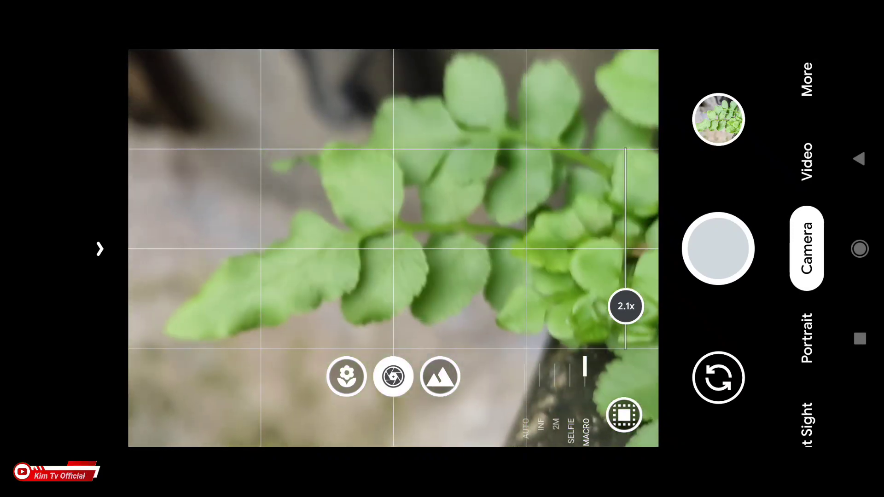
Step: Lower the zoom to 1.4x and switch HDR+ from Enhanced to plain On
left_click_drag(626, 306, 635, 320)
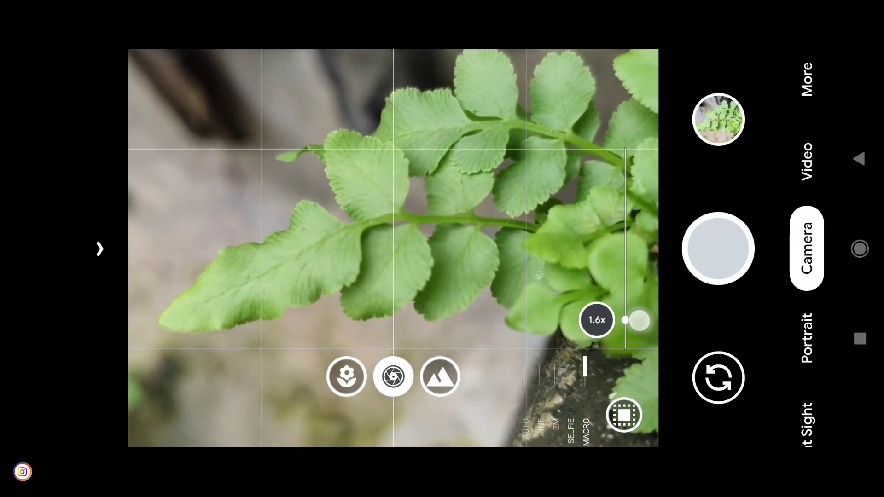
left_click_drag(640, 321, 639, 329)
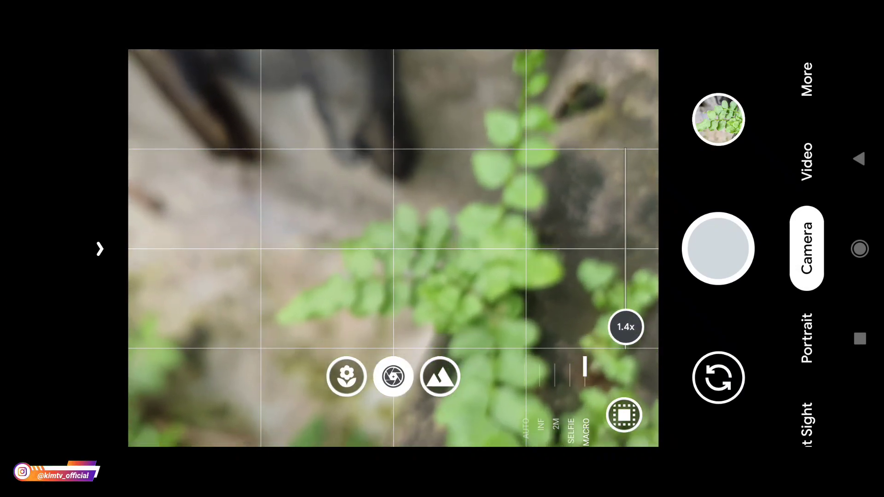
left_click(104, 242)
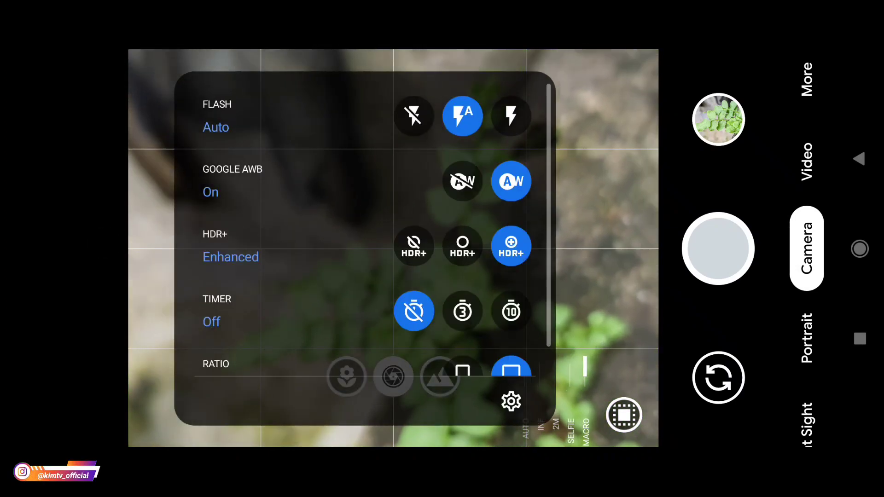
left_click(462, 253)
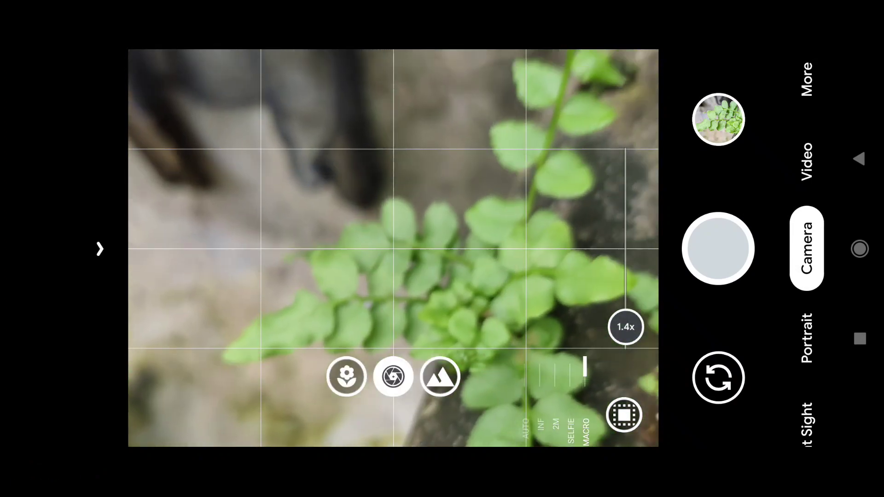
Step: Turn off Google AWB and frame the fern frond at 1.8x zoom
left_click(98, 243)
left_click(458, 182)
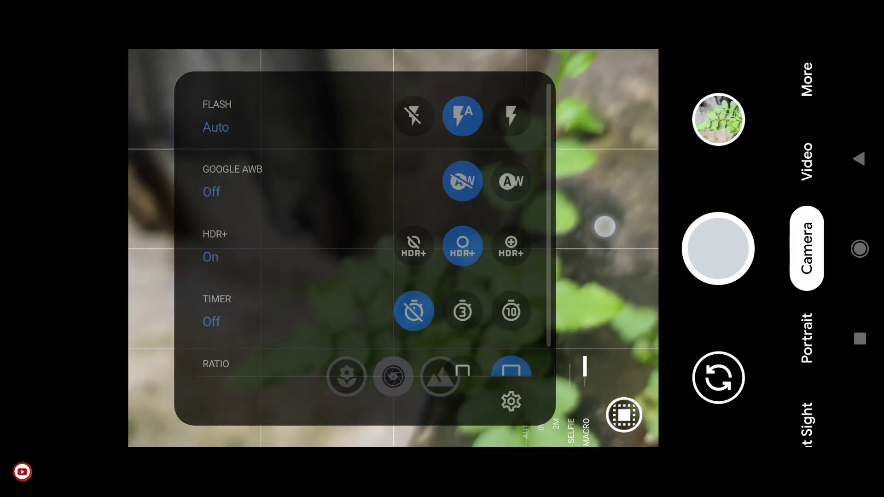
left_click(604, 227)
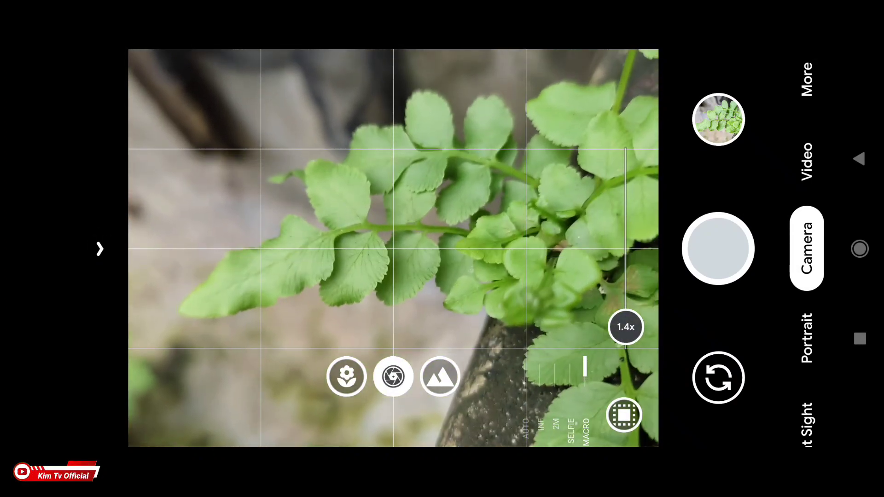
left_click_drag(633, 327, 649, 303)
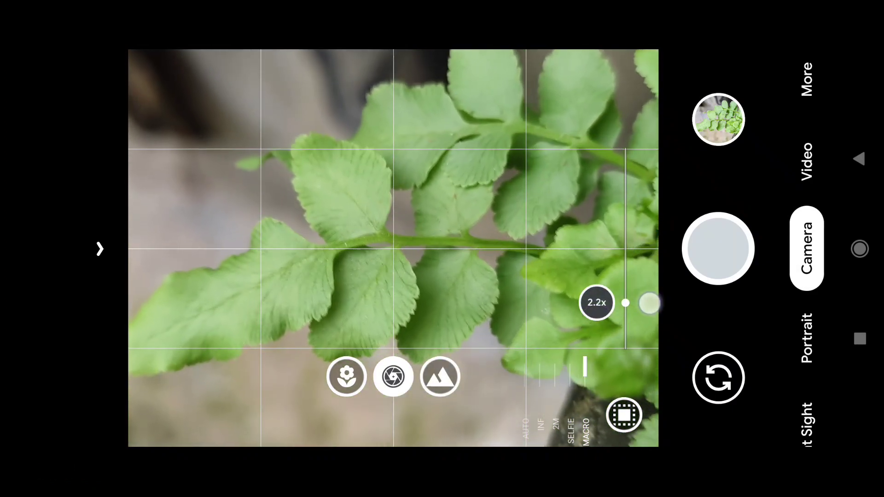
left_click_drag(650, 303, 650, 315)
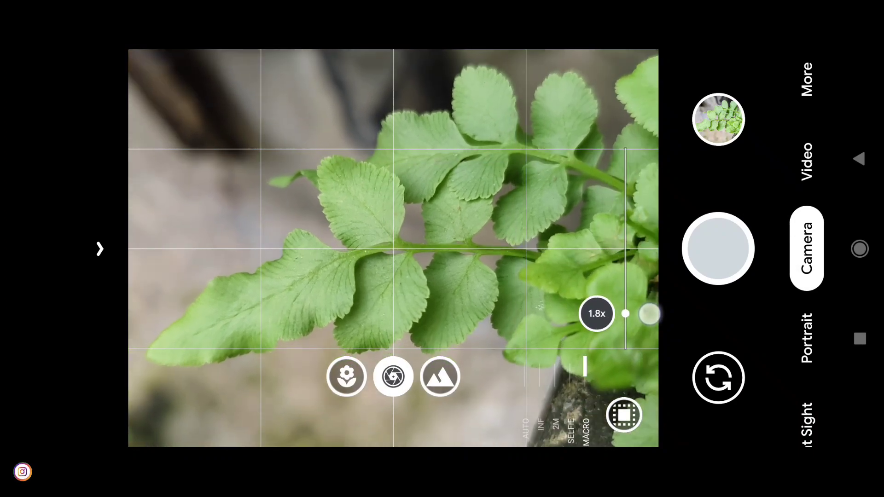